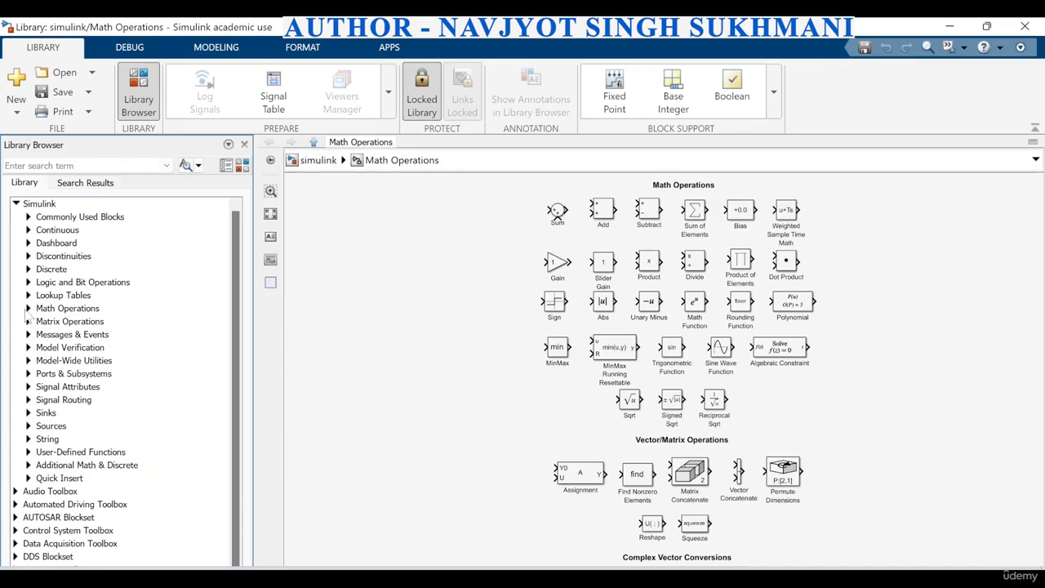
Expand the Math Operations library and look through its blocks, from Math Operations to Complex Vector Conversions
click(29, 308)
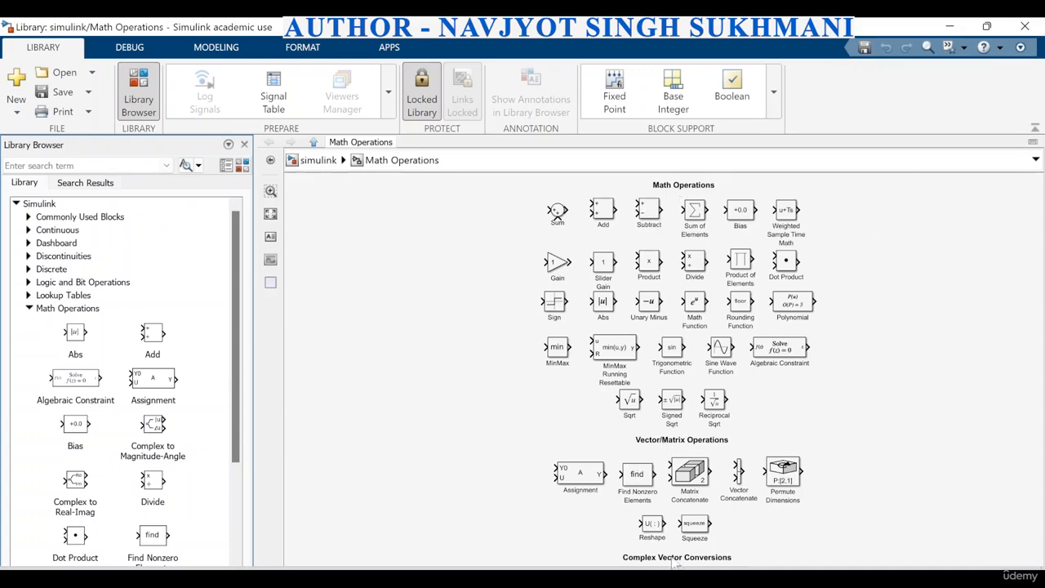
scroll(738, 461, down, 2)
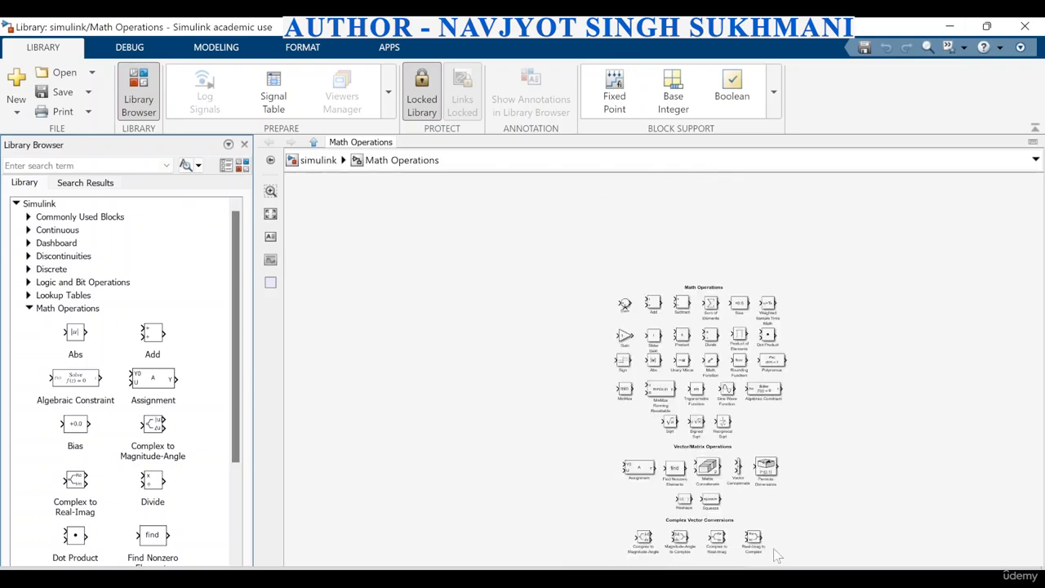
scroll(777, 555, up, 4)
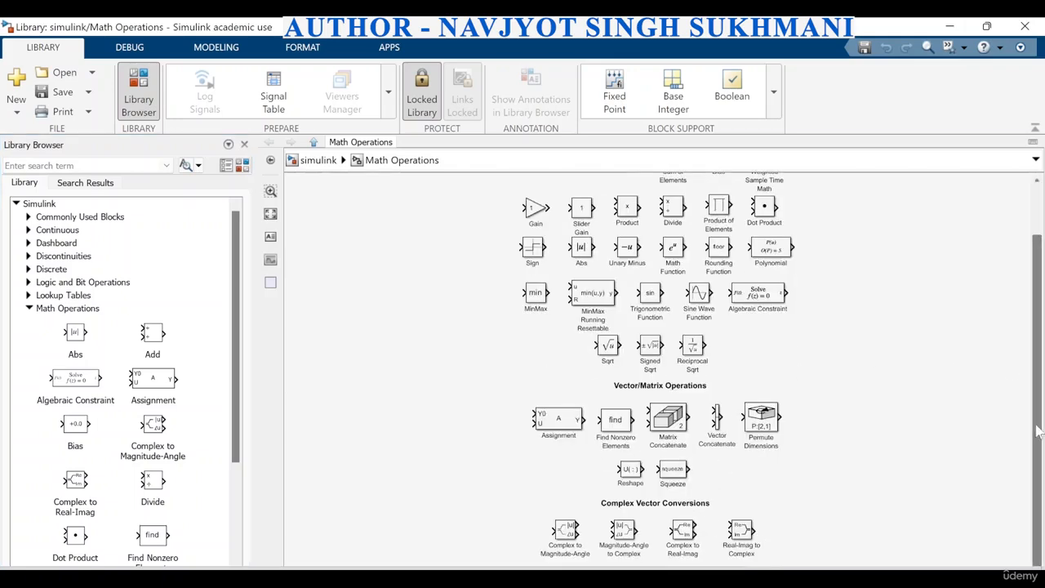
drag(1036, 433, 1042, 311)
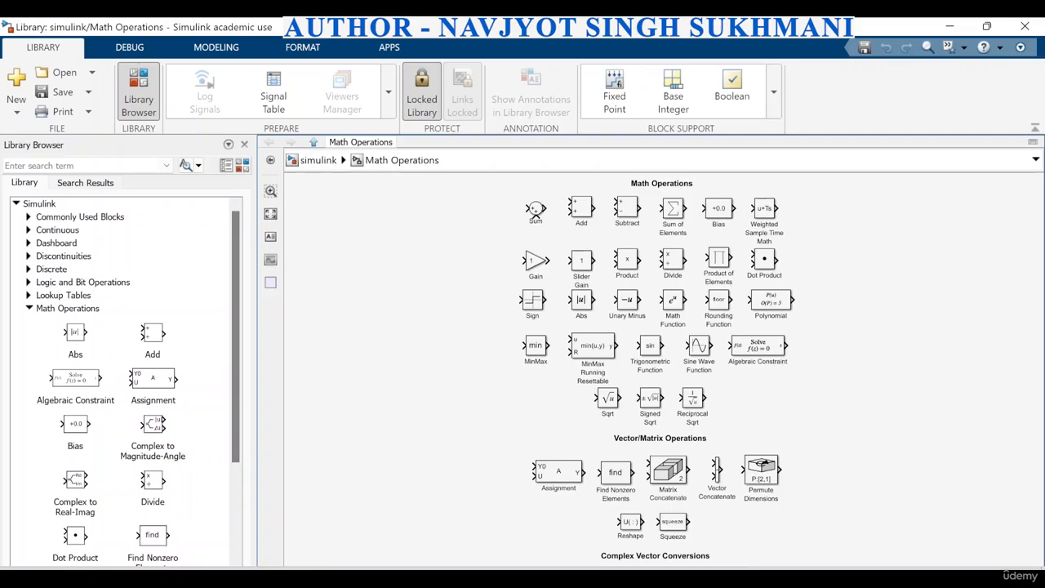
Leave the library and the existing untitled model, and open a new blank model in a maximized window
mouse_move(789, 517)
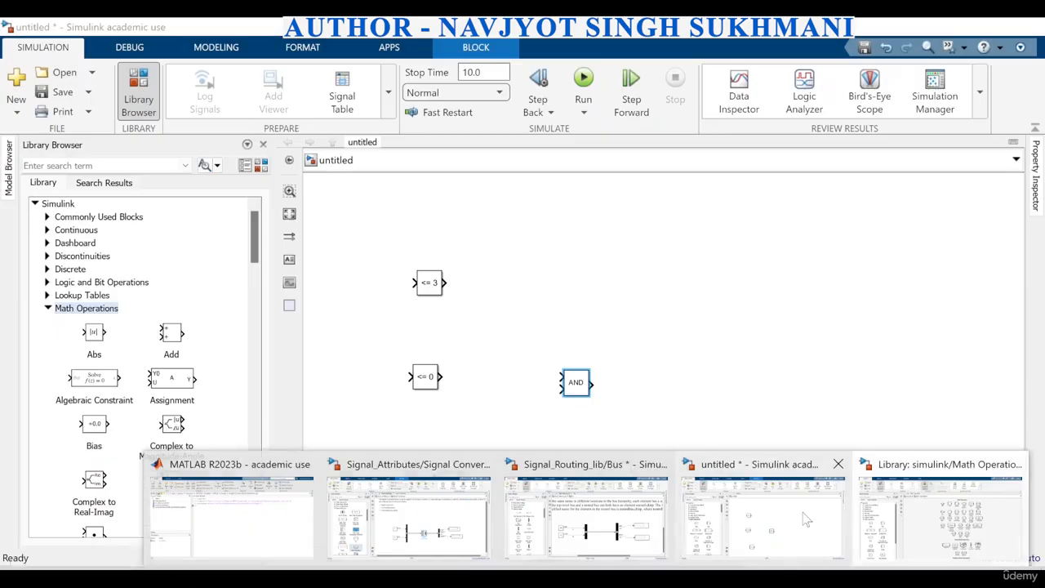
click(804, 519)
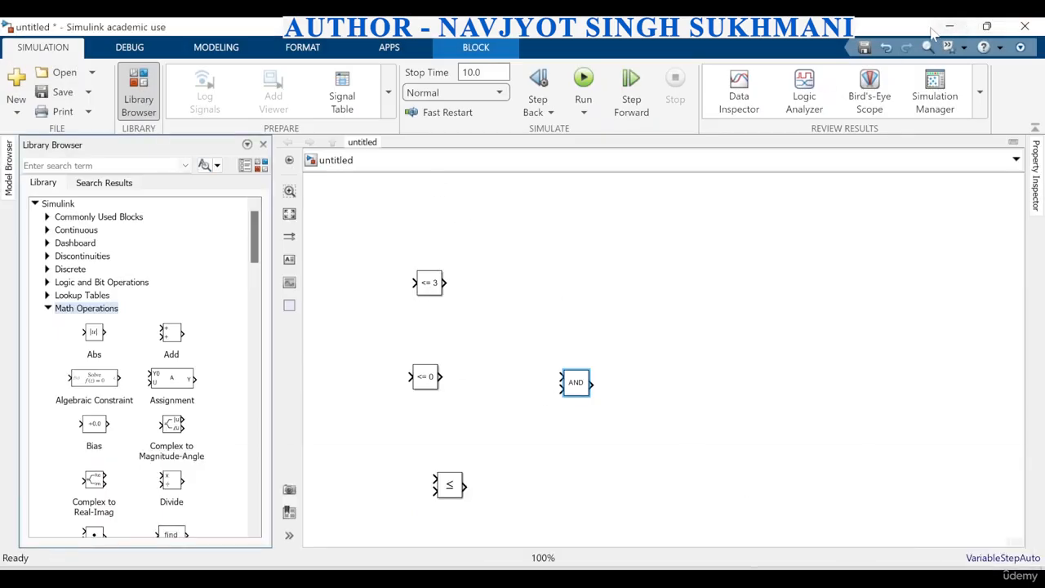
click(986, 26)
click(949, 29)
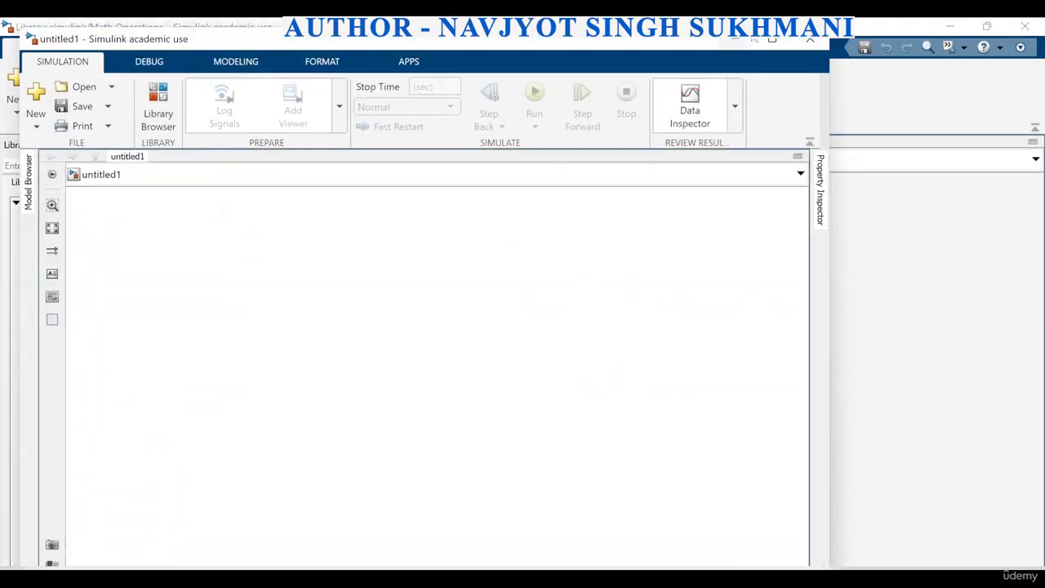
click(772, 39)
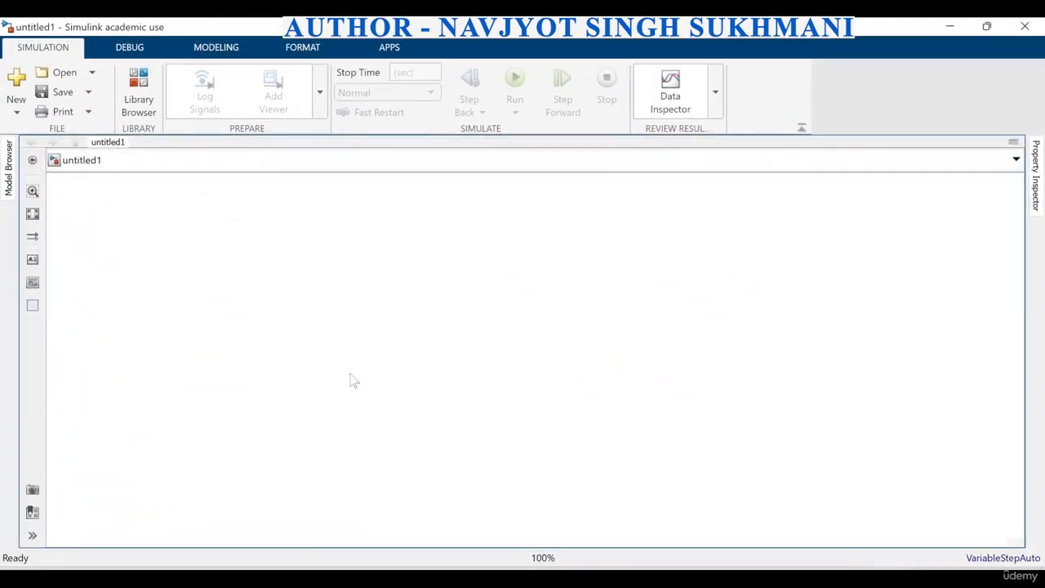
Place an Add block in the blank model, with two Constant blocks stacked one above the other before its inputs
double_click(389, 310)
text(add)
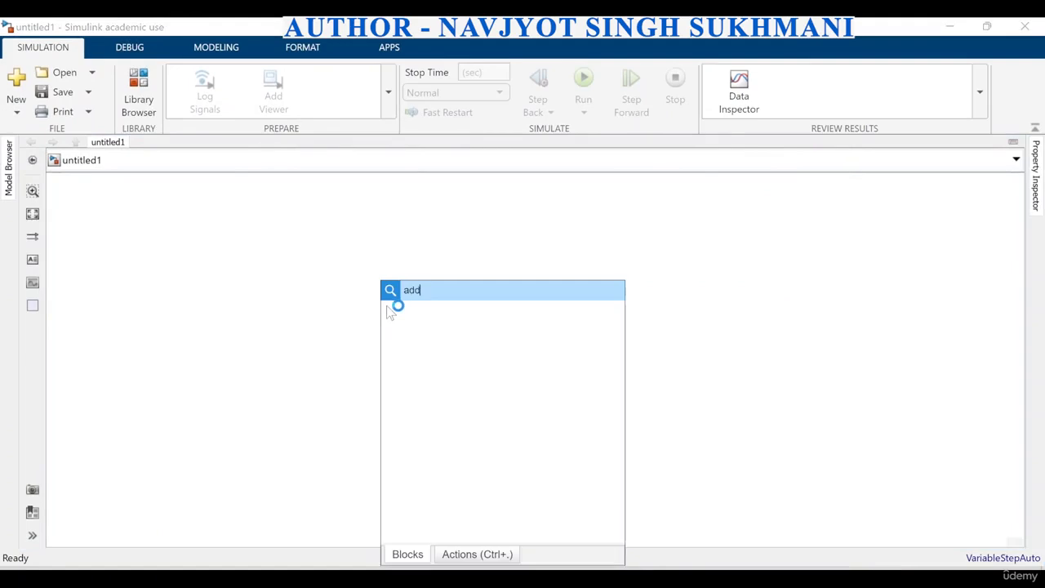
click(455, 315)
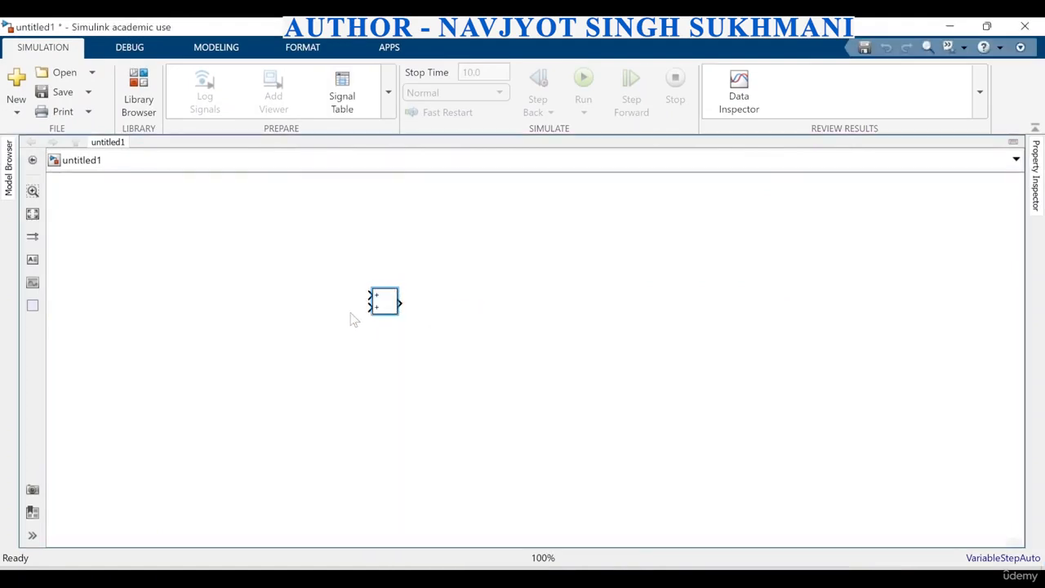
double_click(269, 276)
text(con)
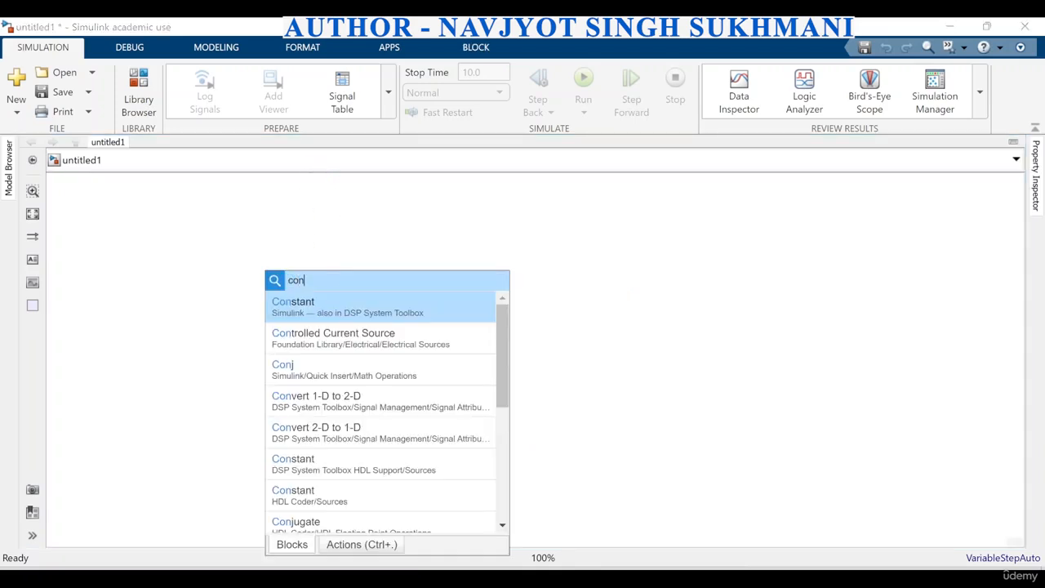
click(307, 310)
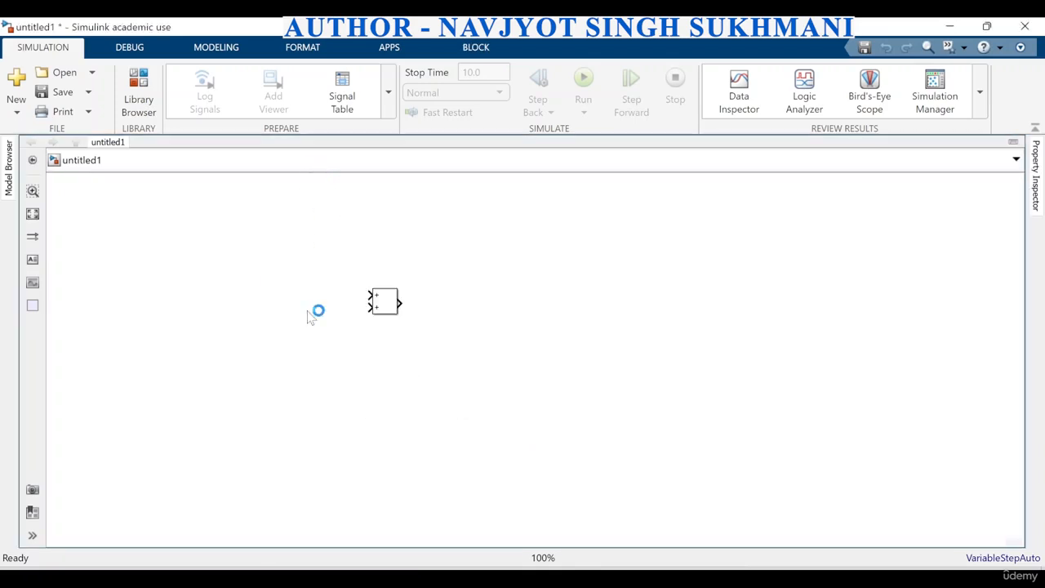
drag(269, 285, 272, 330)
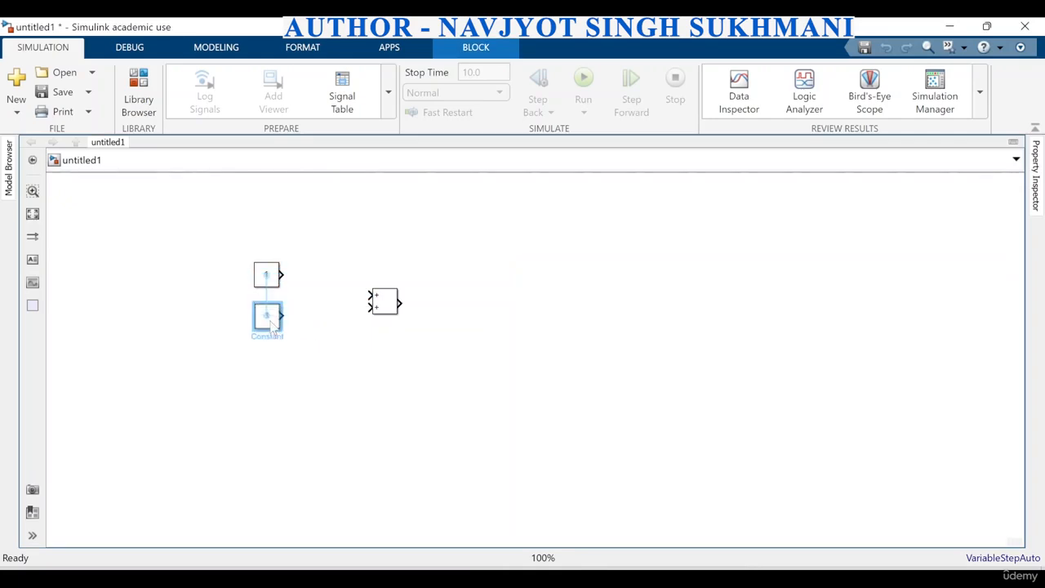
Check the Add block's list of signs and connect the two Constant blocks to its inputs
click(389, 307)
double_click(389, 308)
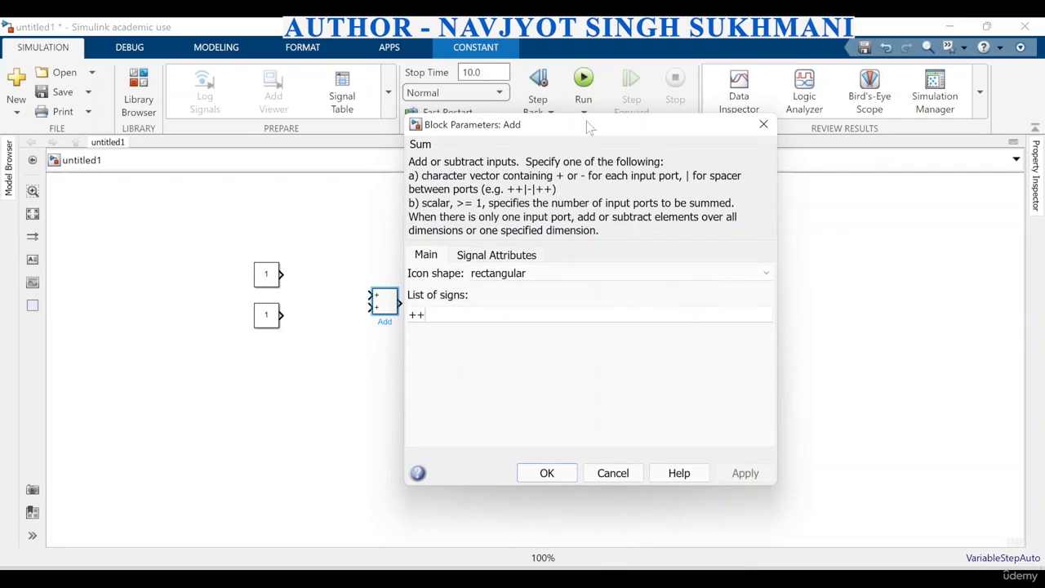
click(762, 127)
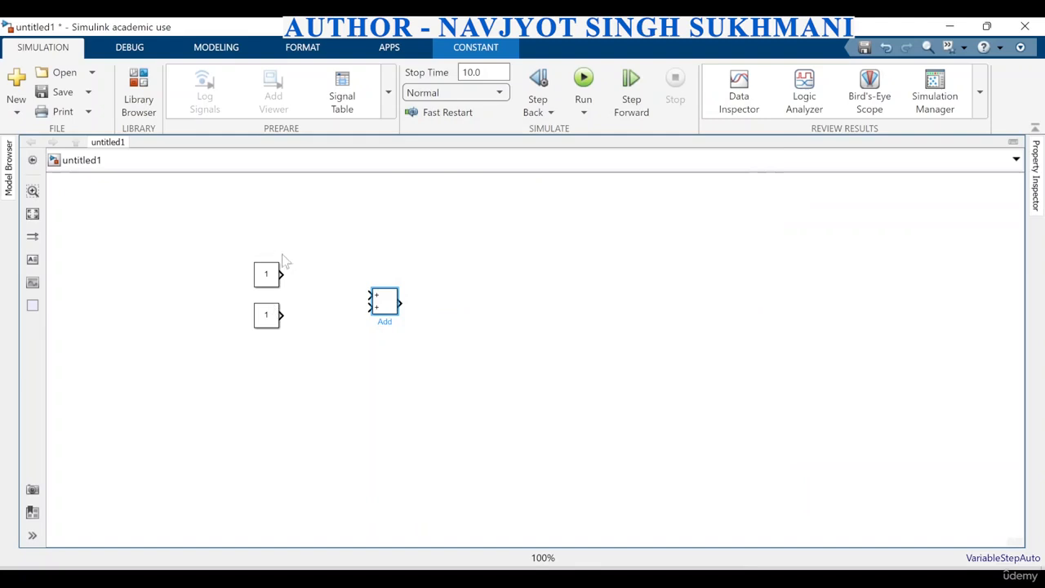
drag(282, 274, 369, 294)
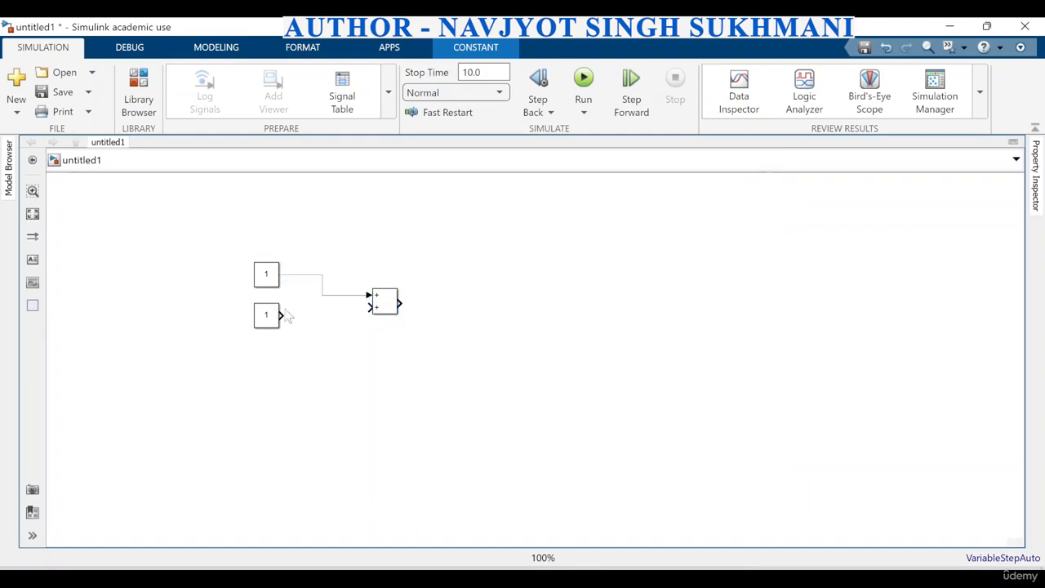
drag(283, 315, 372, 308)
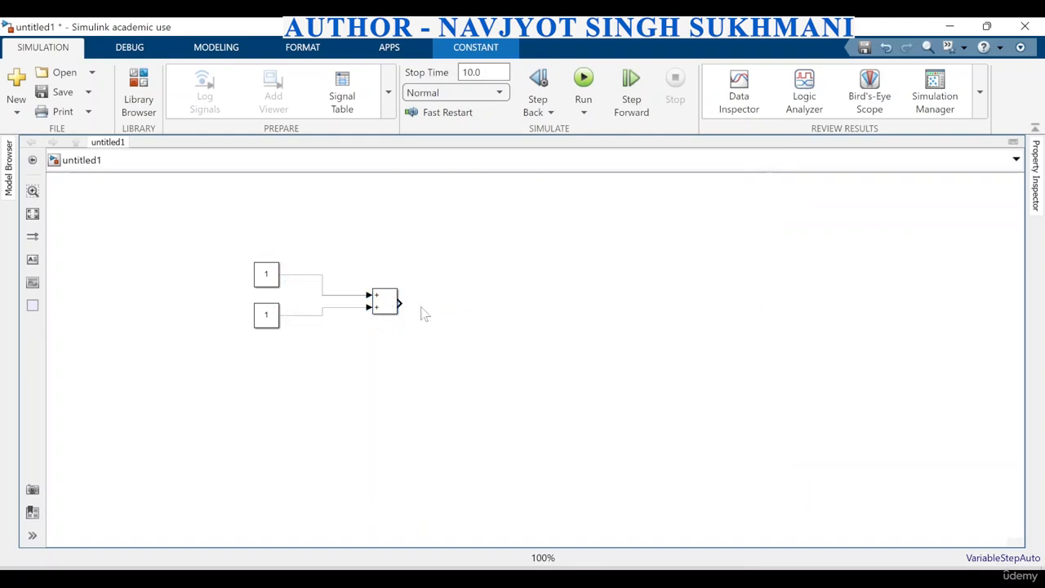
Connect a new Display block to the Add block's output and run the simulation
double_click(538, 316)
text(di)
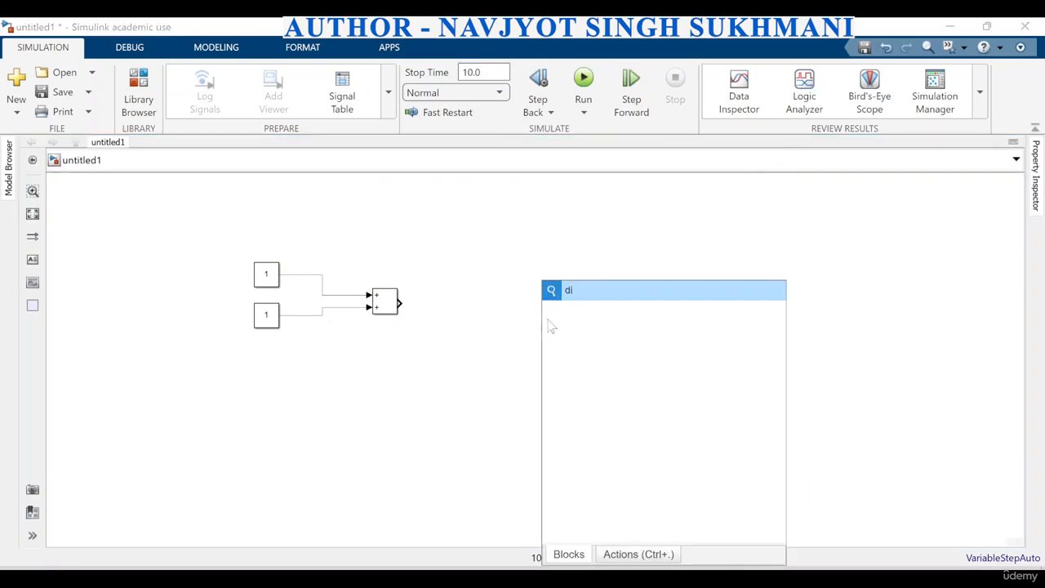
click(607, 318)
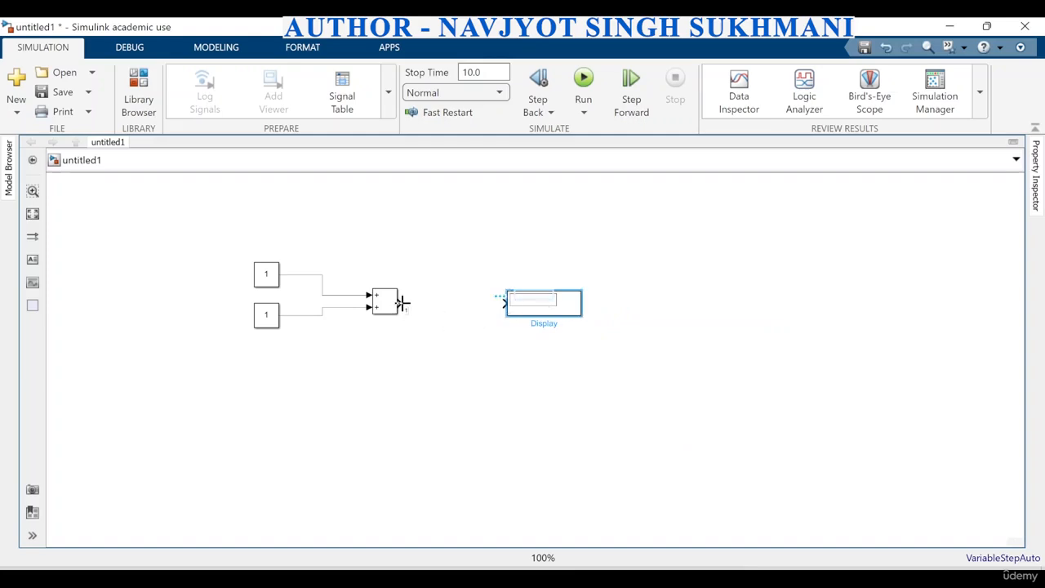
drag(400, 302, 506, 303)
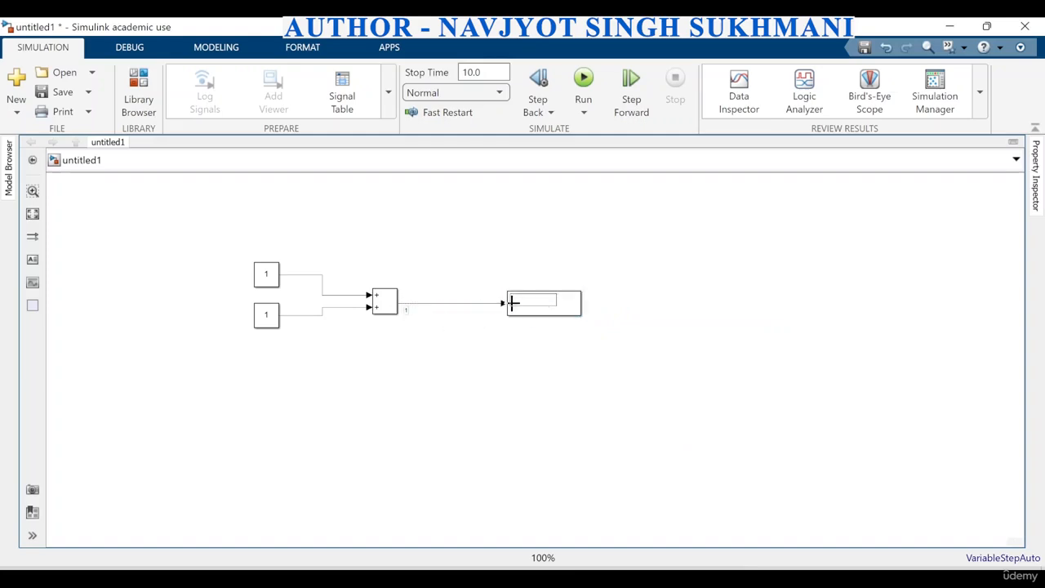
click(586, 82)
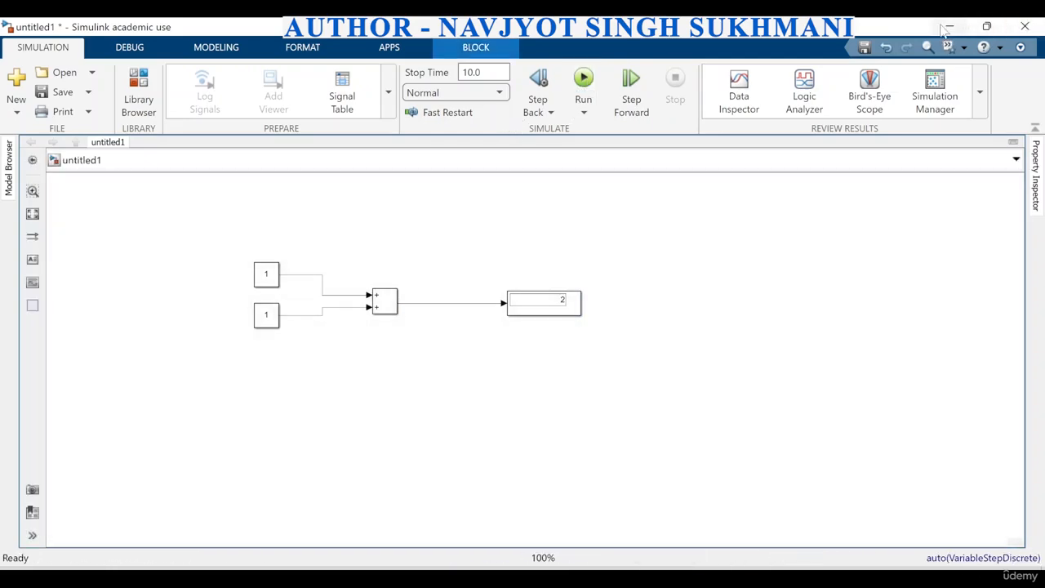
Add a Gain block above the Constant blocks and set its gain to 5
click(950, 26)
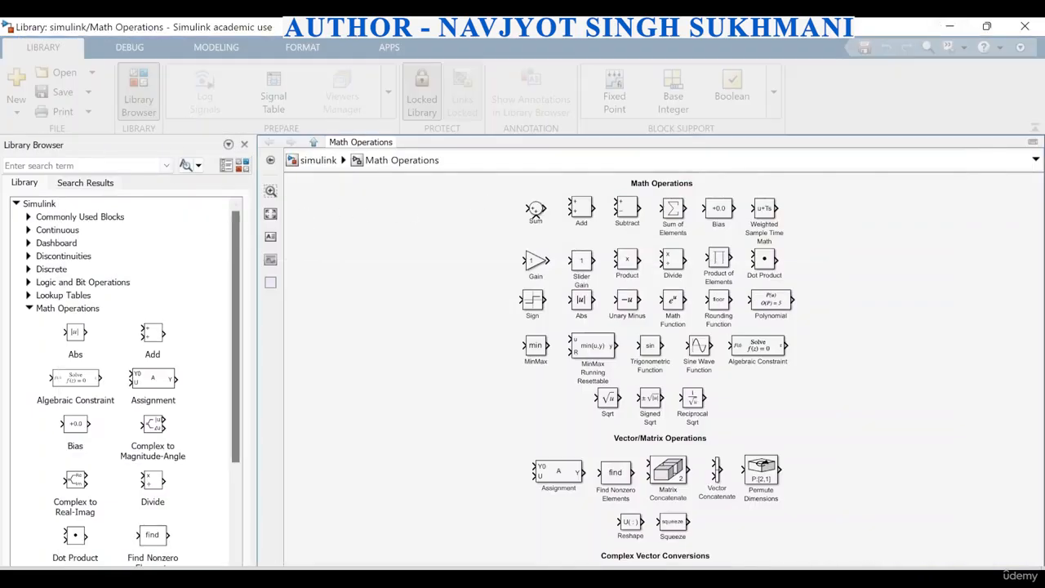
click(863, 192)
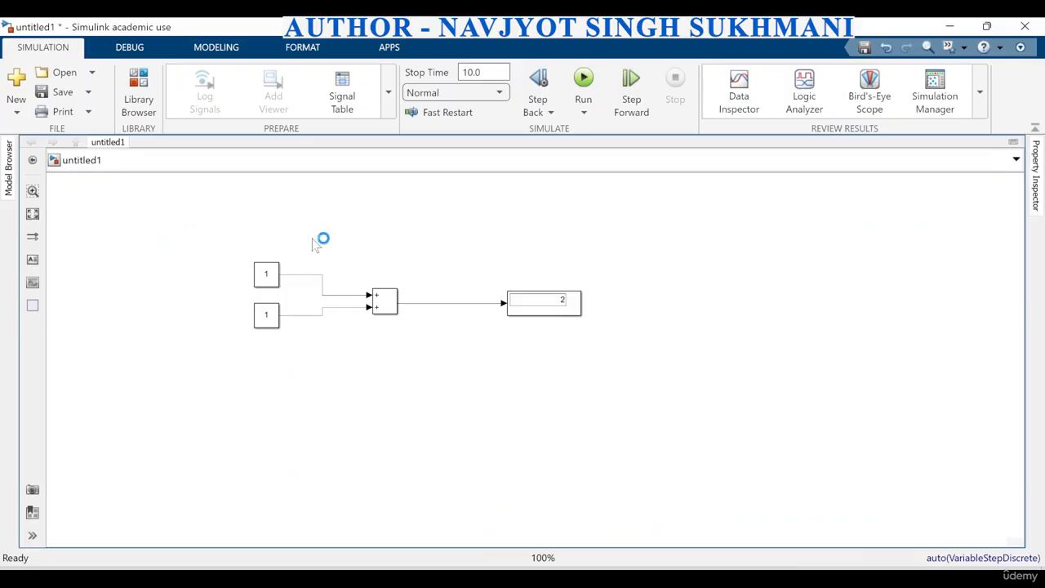
double_click(317, 244)
text(gi)
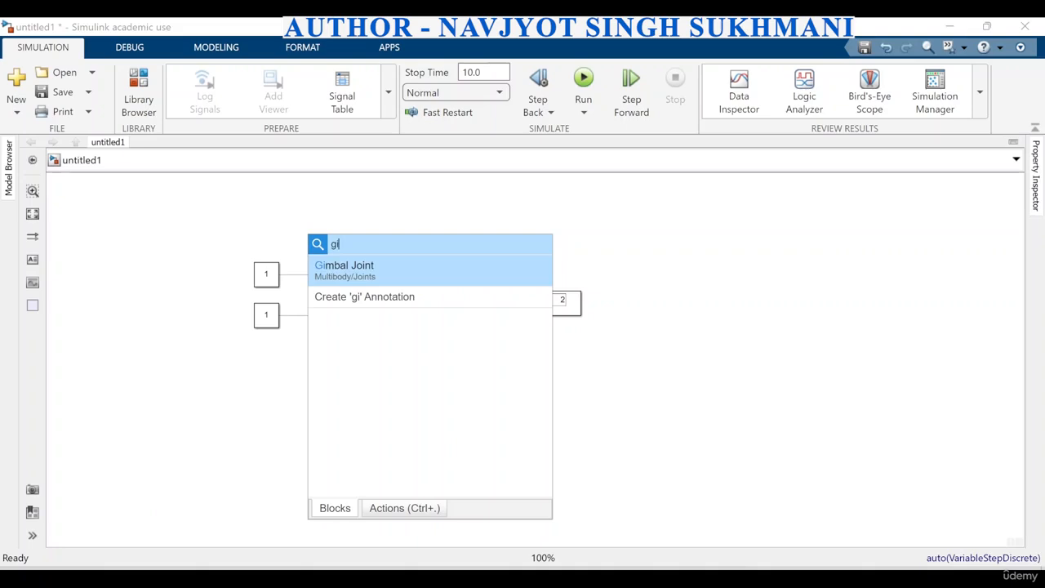
key(BackSpace)
text(ai)
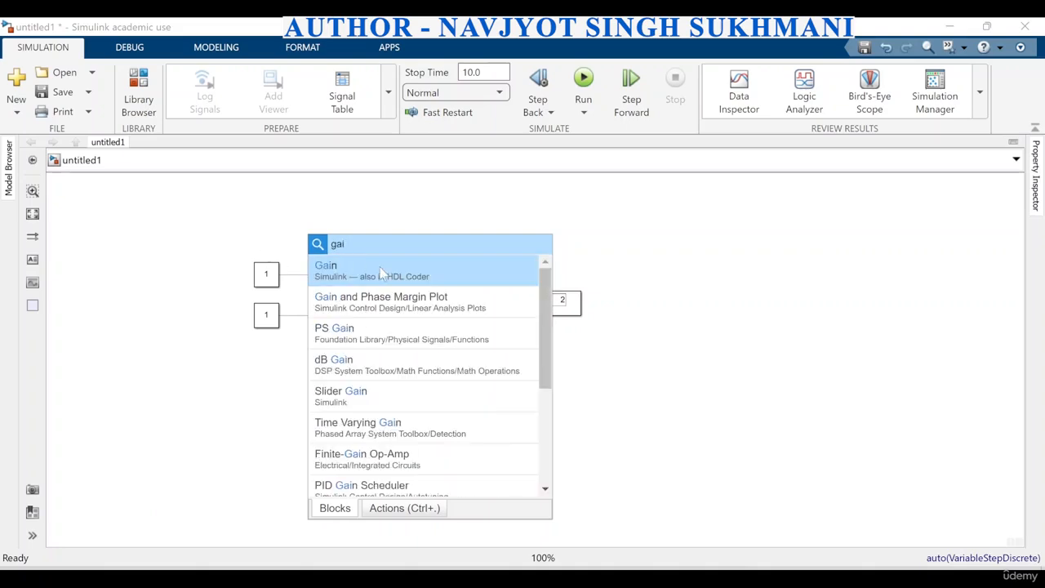
click(380, 271)
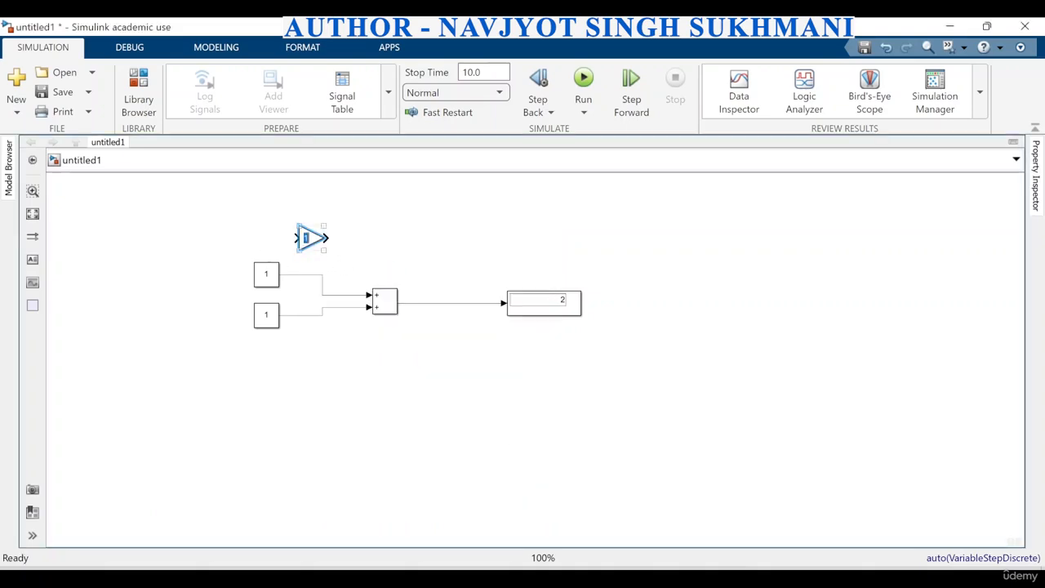
double_click(312, 238)
text(5)
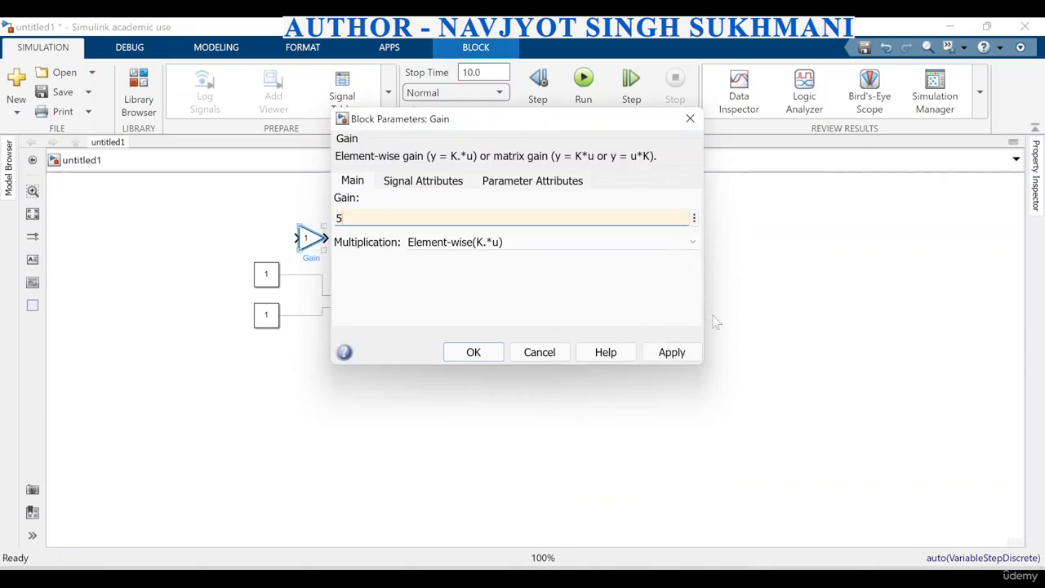
click(489, 357)
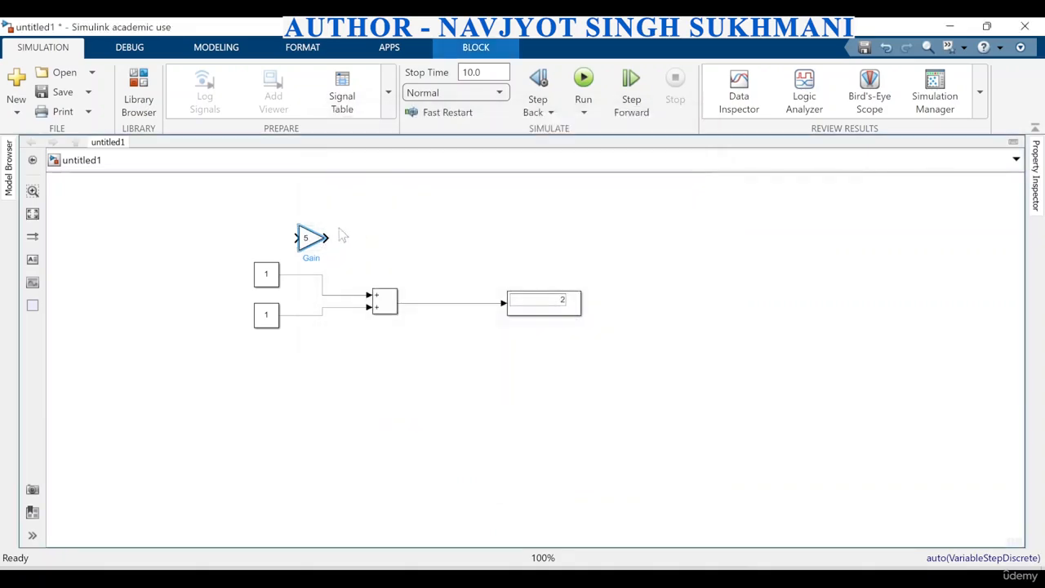
Insert the Gain block into the line between the upper Constant and the Add block, and run the simulation
drag(307, 245, 231, 238)
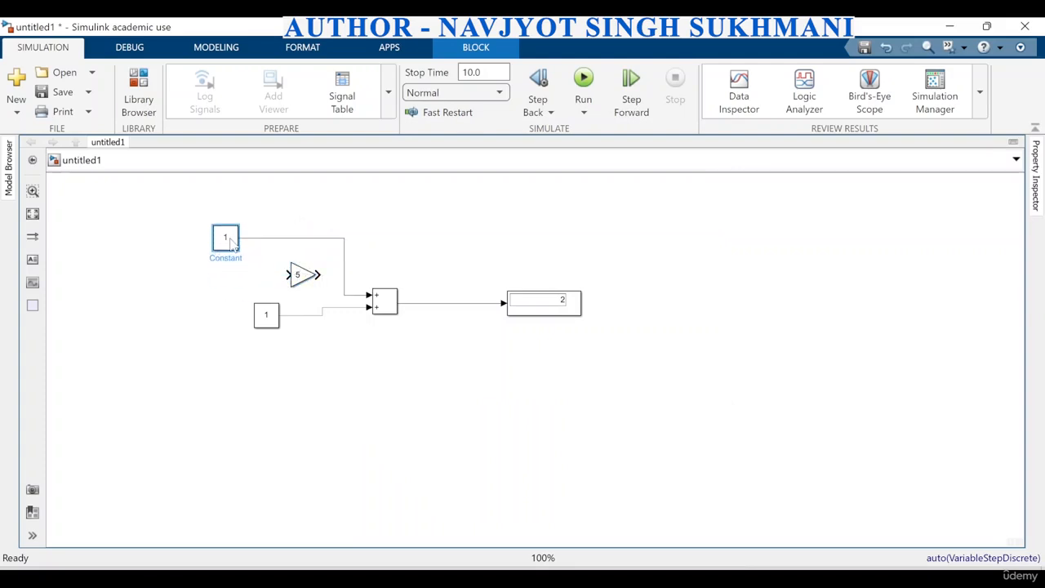
drag(301, 277, 295, 237)
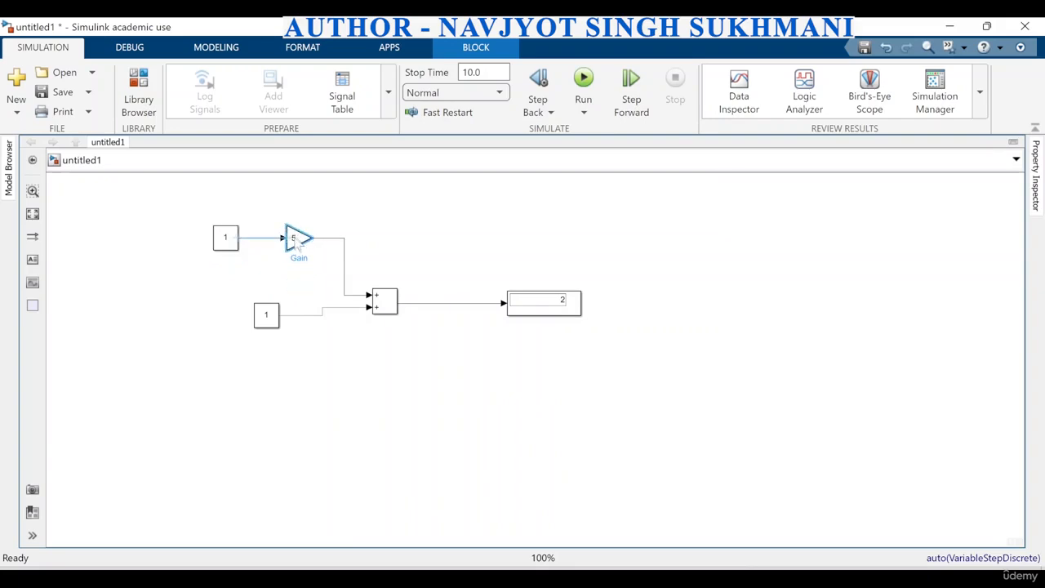
click(582, 82)
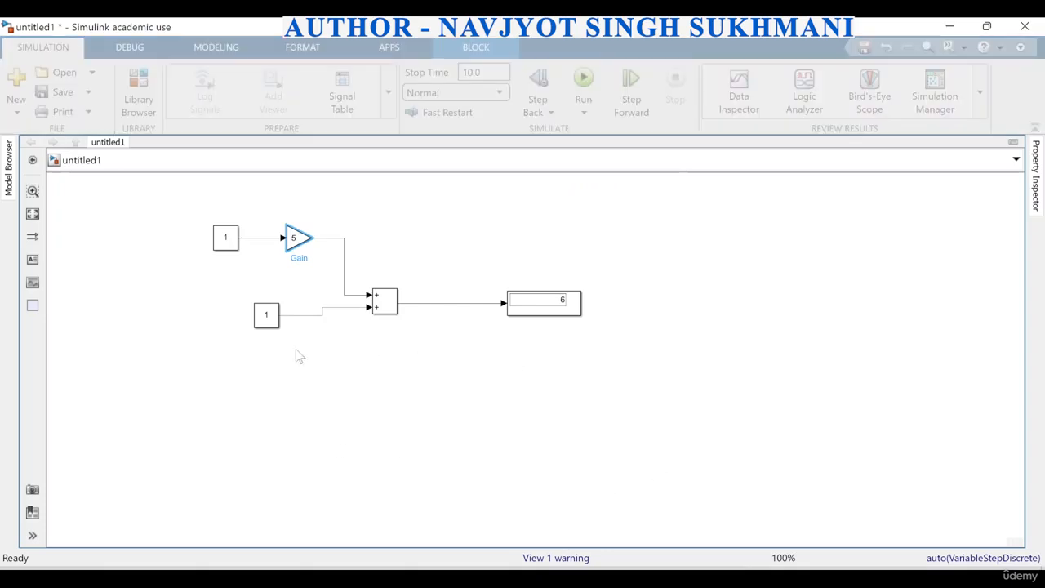
Shift the lower Constant block slightly left and add a Product block below its line to the Add block
drag(264, 317, 242, 314)
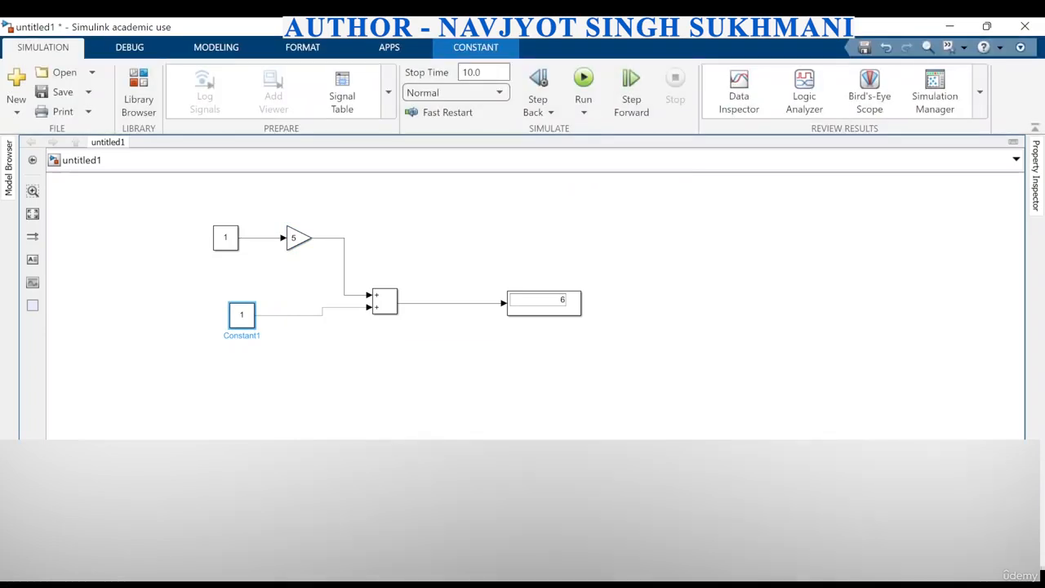
click(620, 576)
click(769, 506)
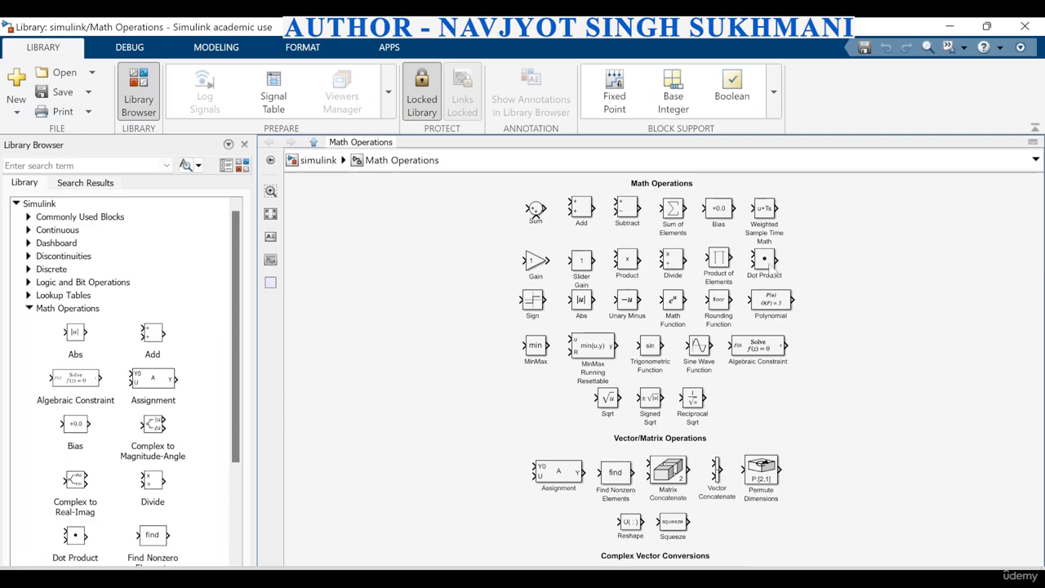
click(952, 30)
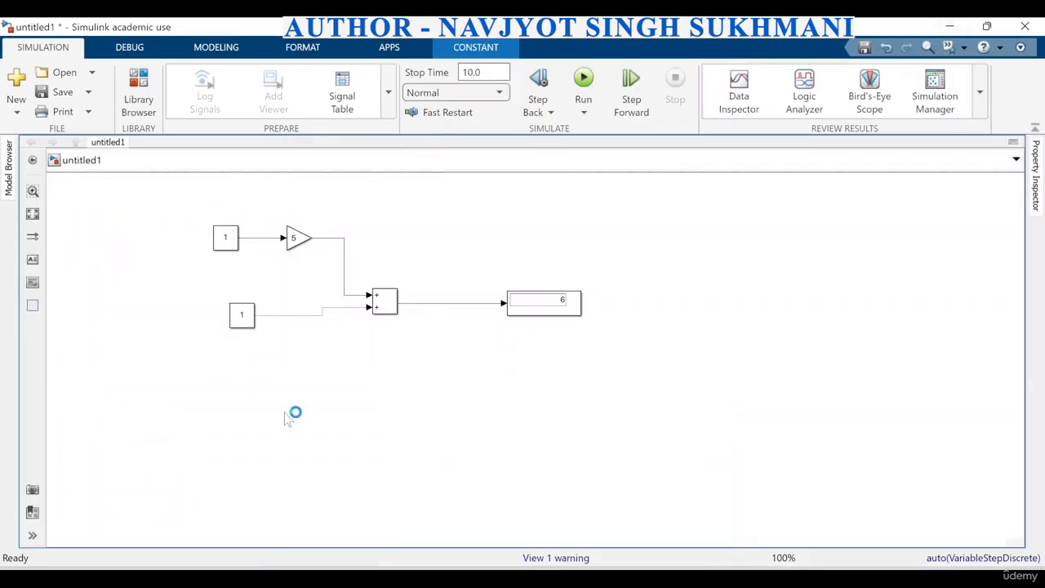
double_click(285, 413)
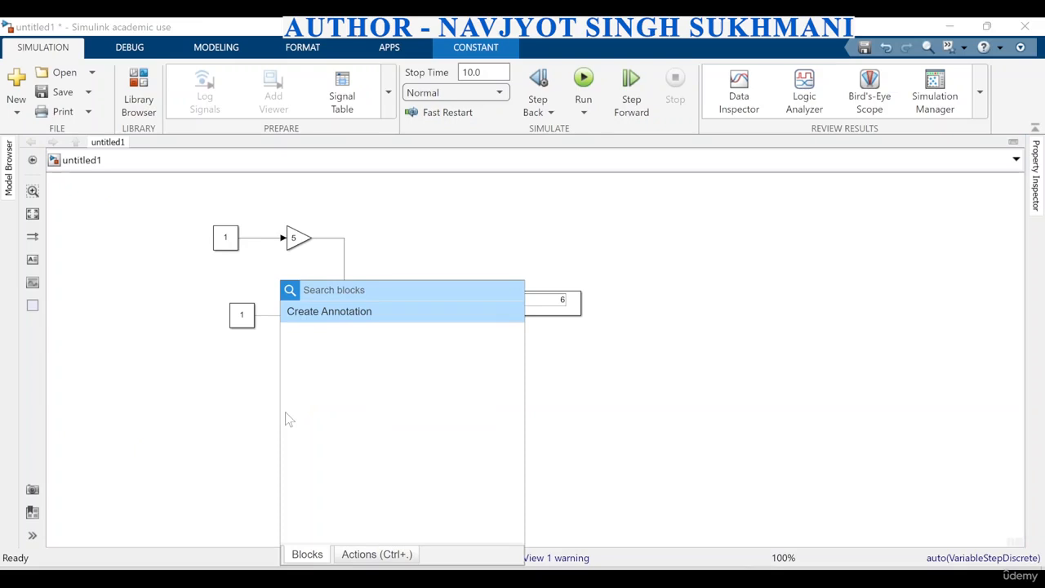
text(p)
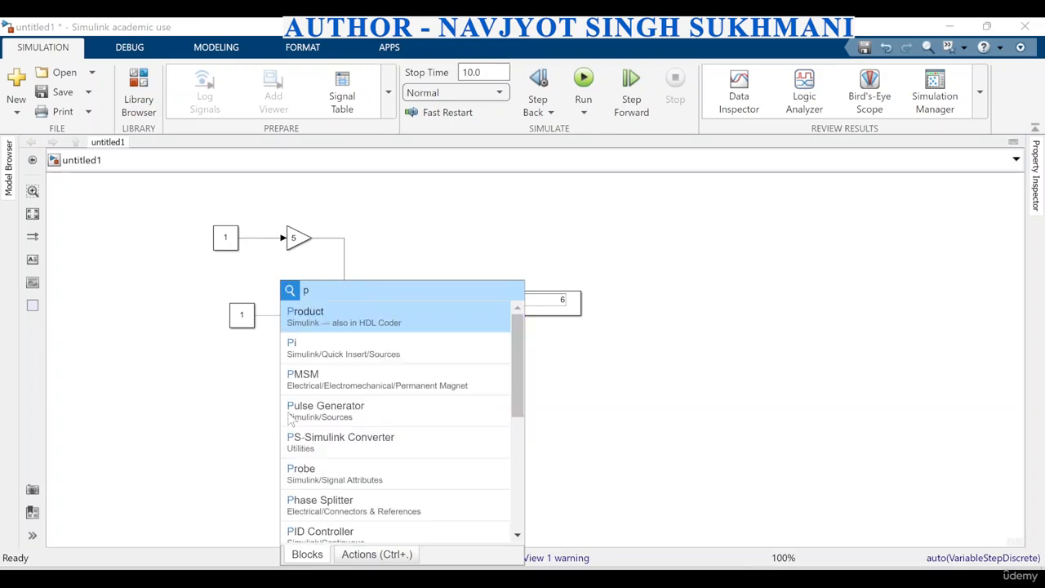
text(rod)
key(Return)
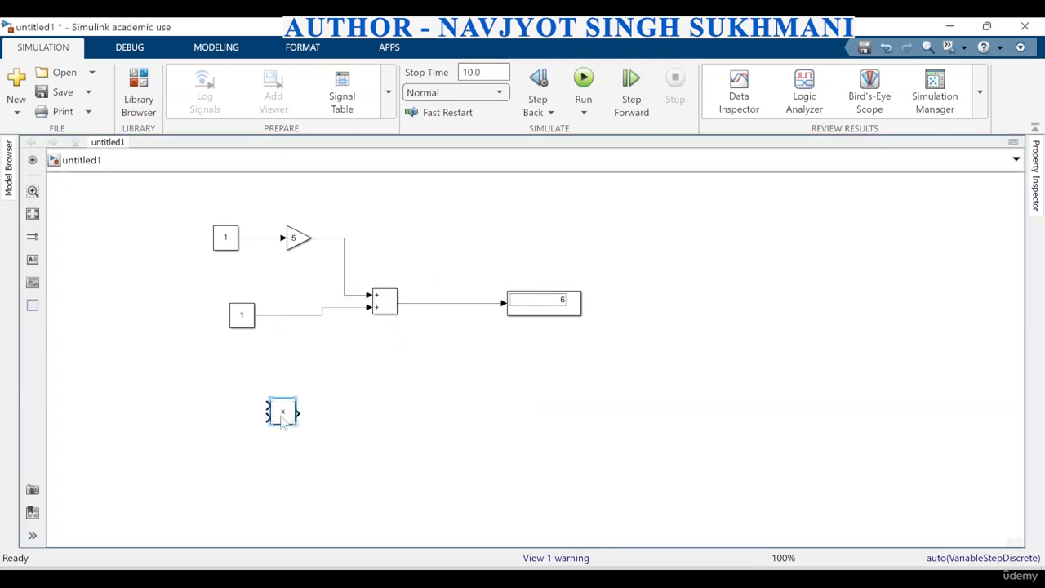
drag(283, 418, 301, 371)
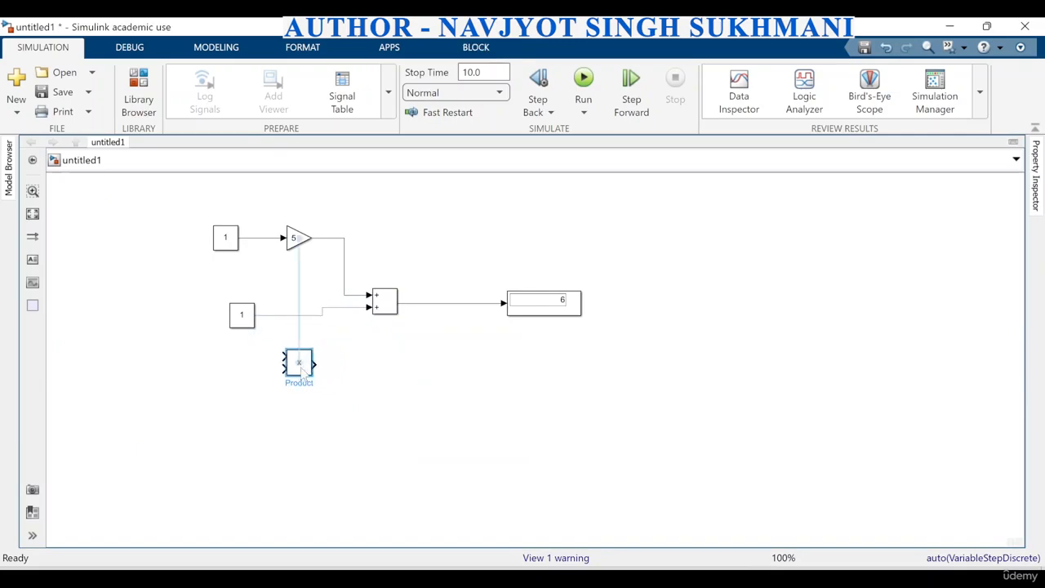
Delete the line from the lower Constant to the Add block, then connect that Constant and a copy of it to the Product block's inputs
click(351, 312)
key(Delete)
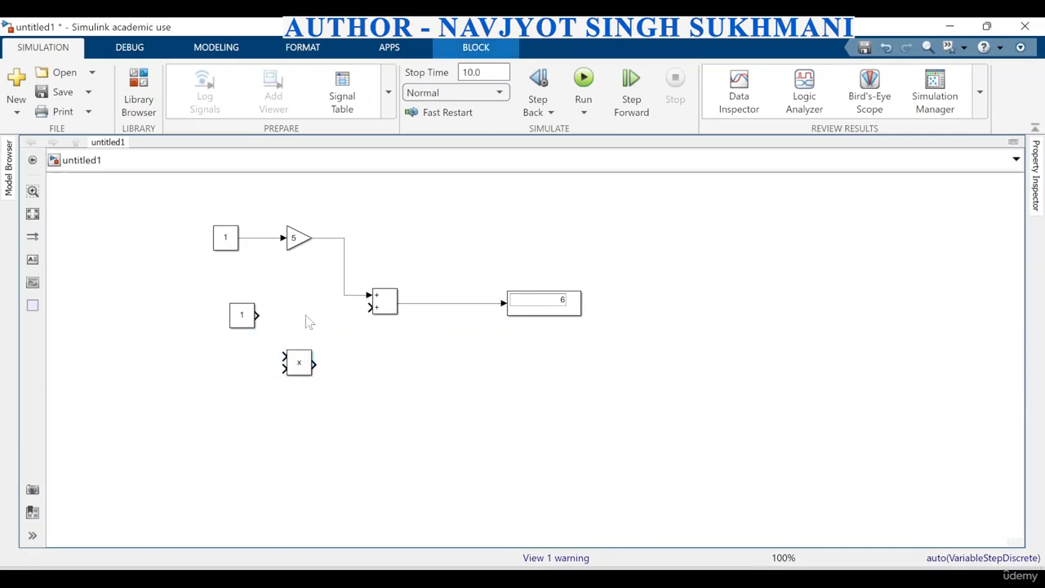
mouse_move(253, 320)
mouse_down()
mouse_move(231, 342)
mouse_move(284, 357)
mouse_up()
drag(227, 343, 285, 368)
Set the constant value of the copied Constant block at the Product block's lower input to 5
double_click(218, 399)
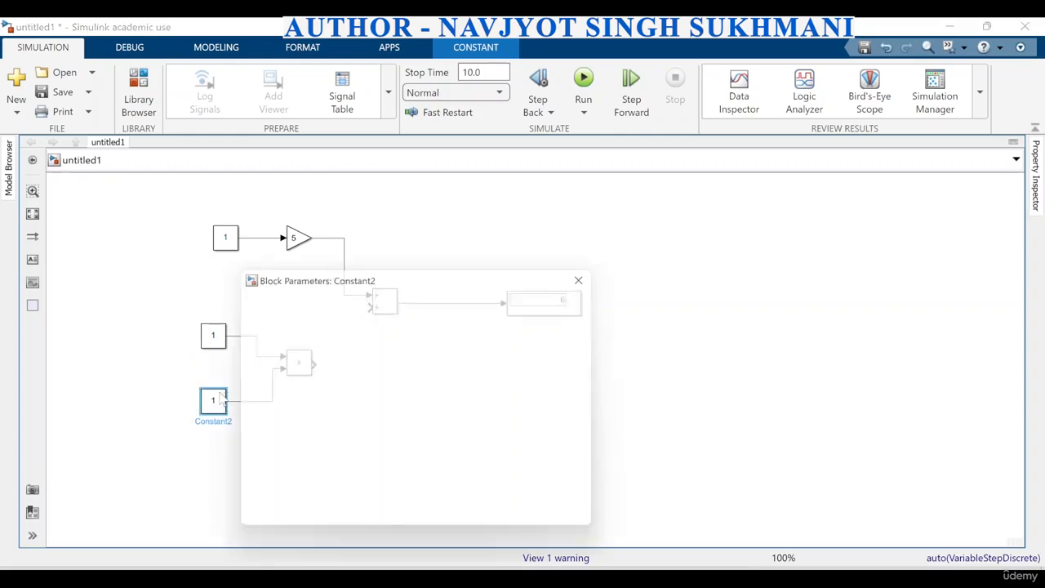
text(5)
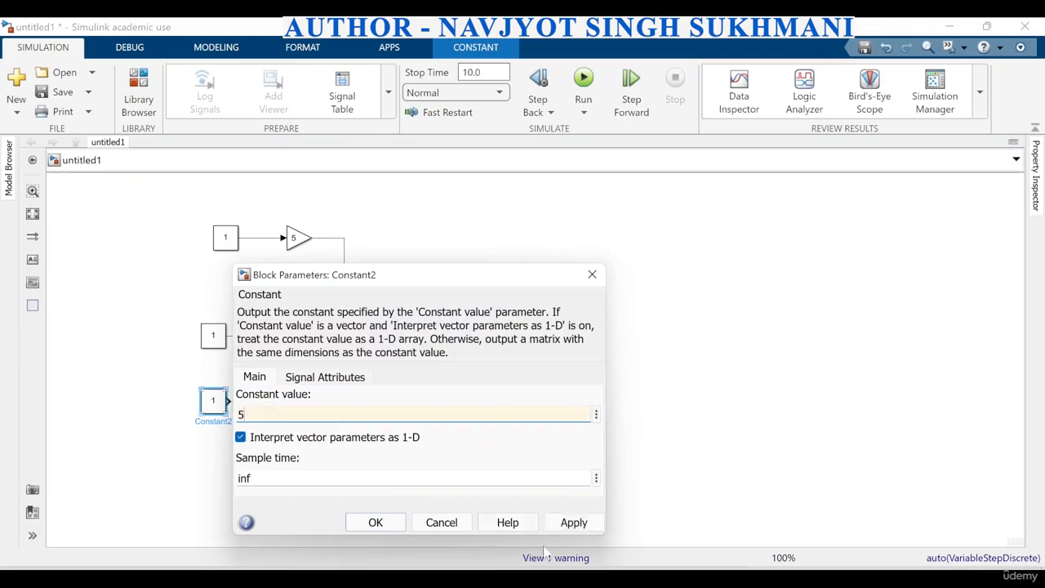
click(563, 522)
click(375, 524)
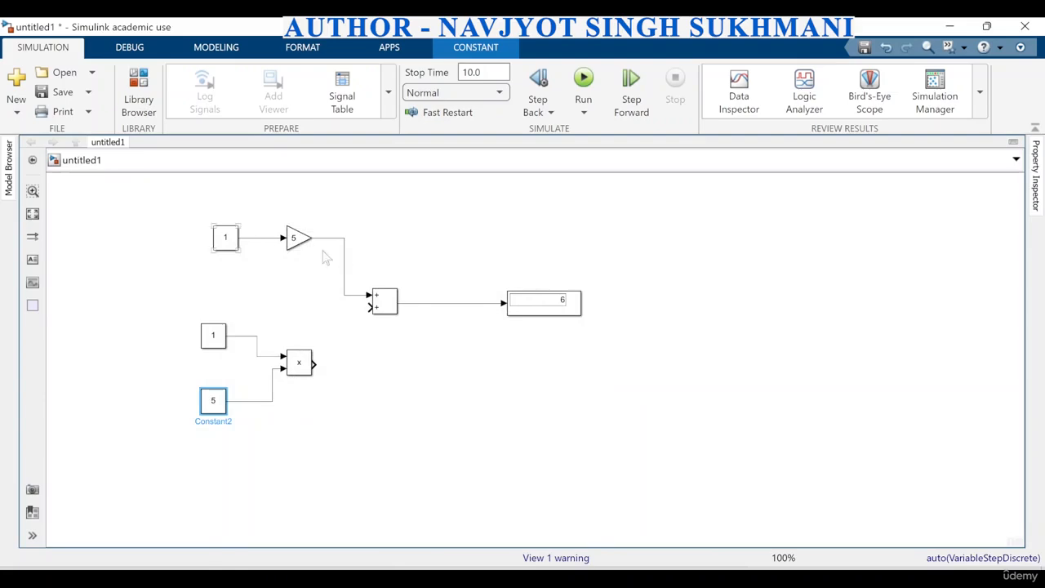
Connect the Product block's output to the Add block's free lower input and run the simulation
click(315, 357)
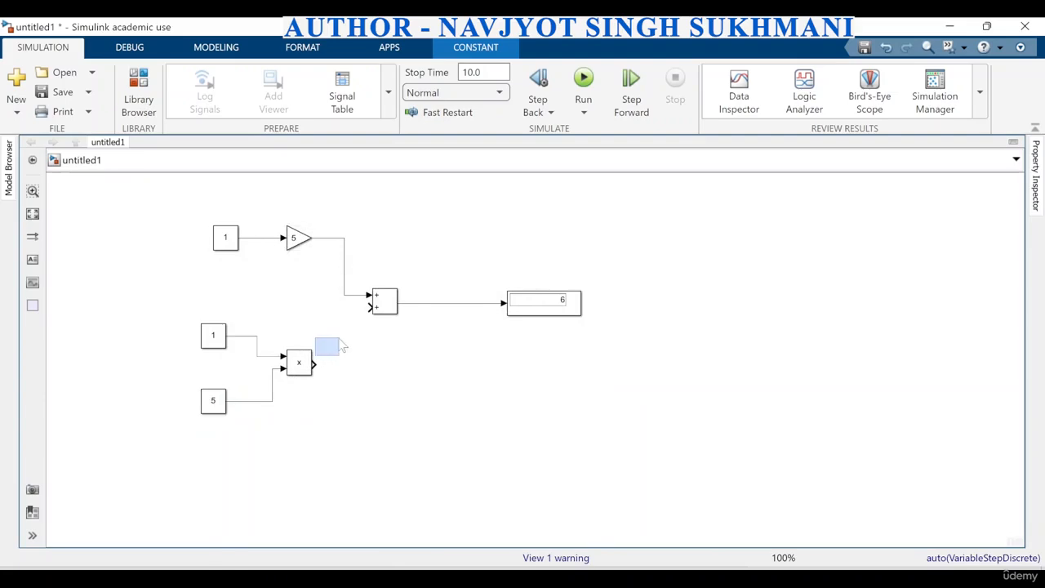
drag(372, 309, 372, 308)
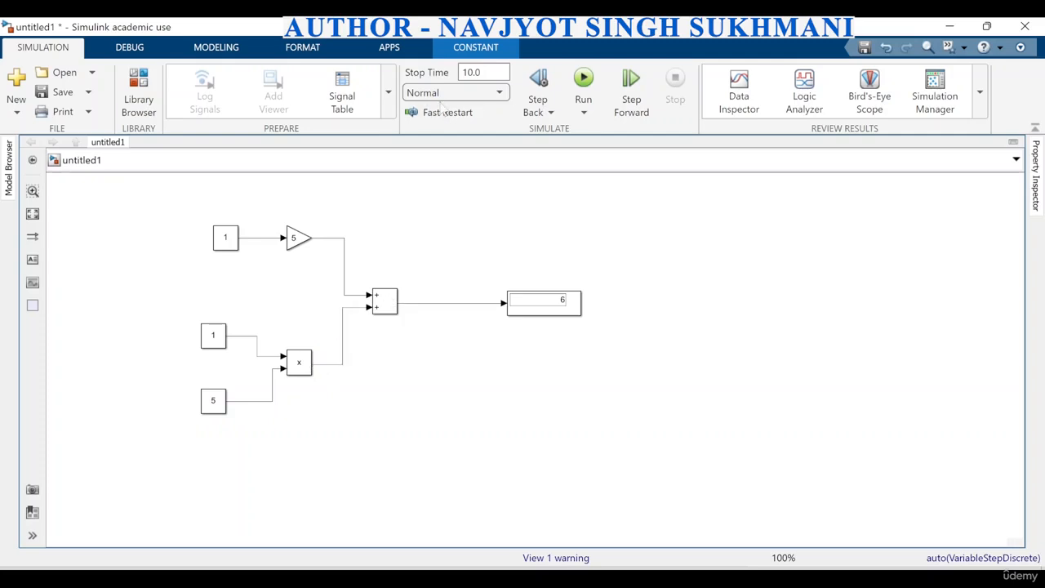
click(593, 81)
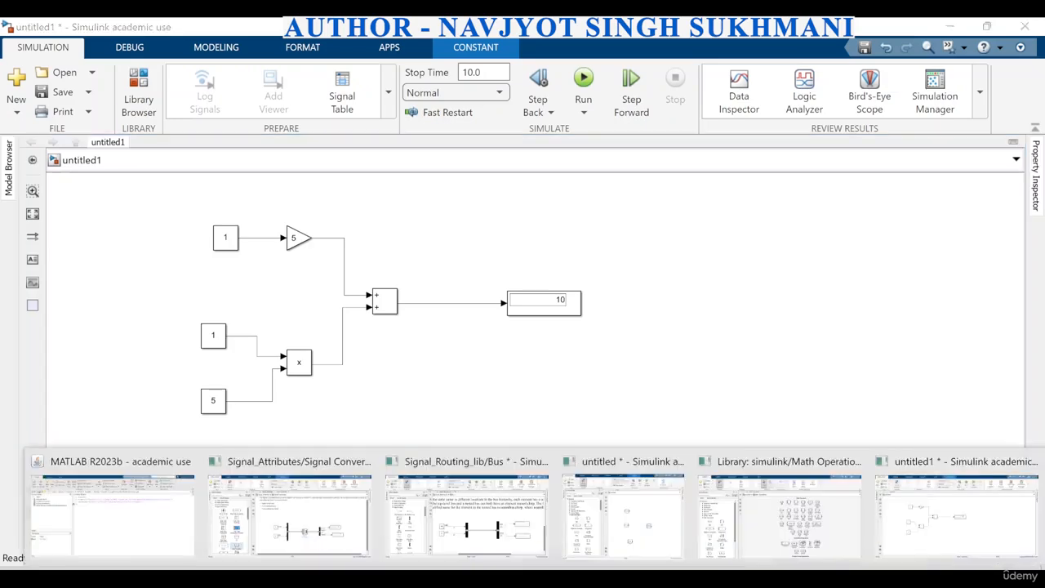
Review the Math Operations library and add an Abs block to the model below the Display block
click(744, 523)
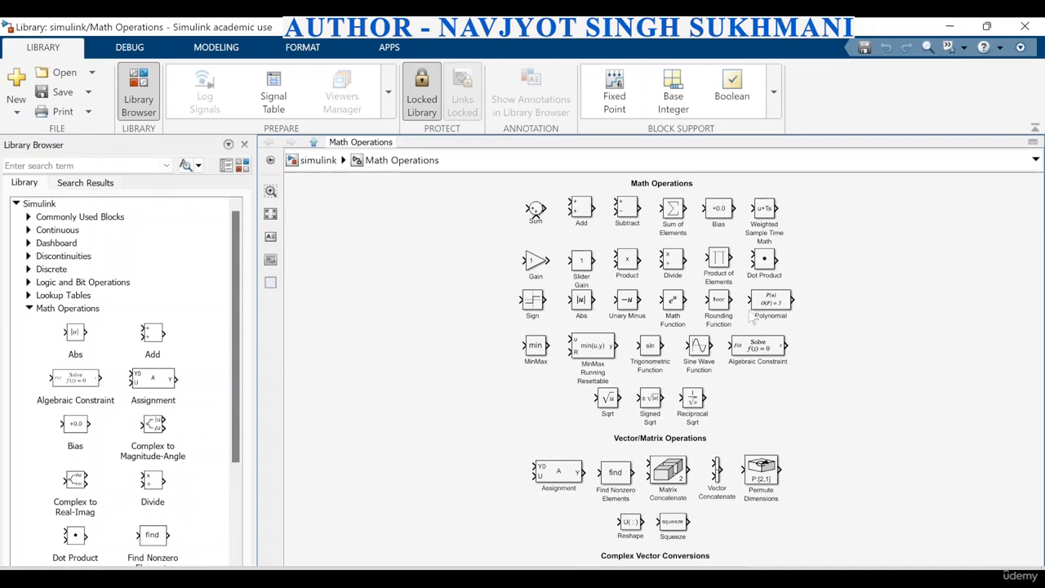
click(950, 26)
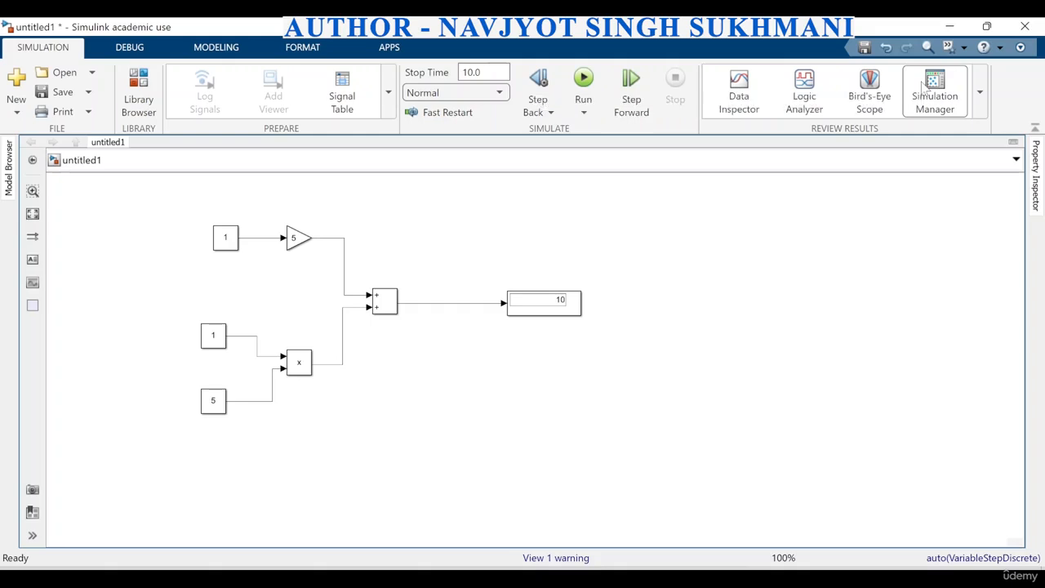
key(ctrl+shift+l)
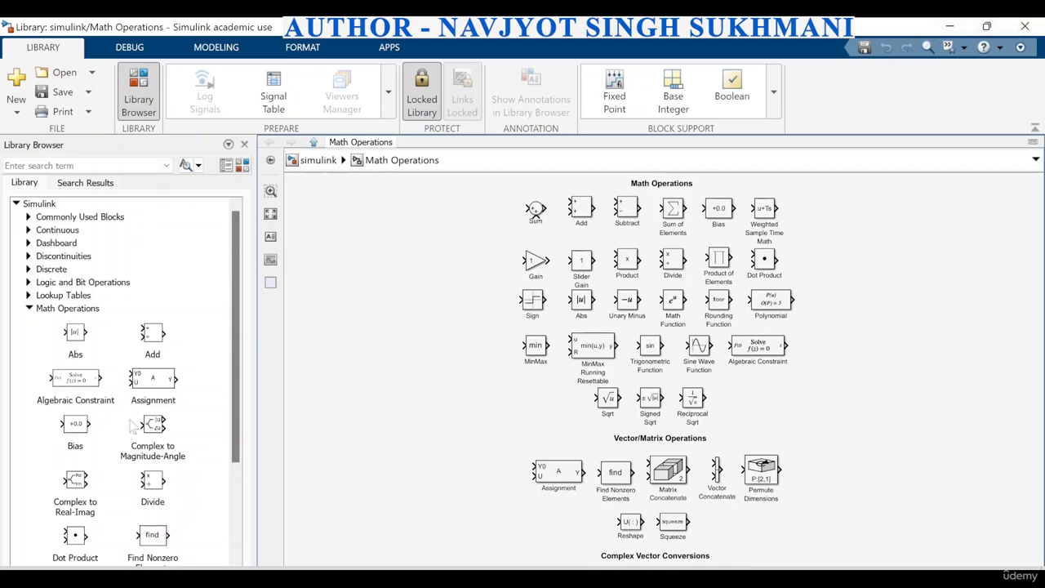
click(949, 27)
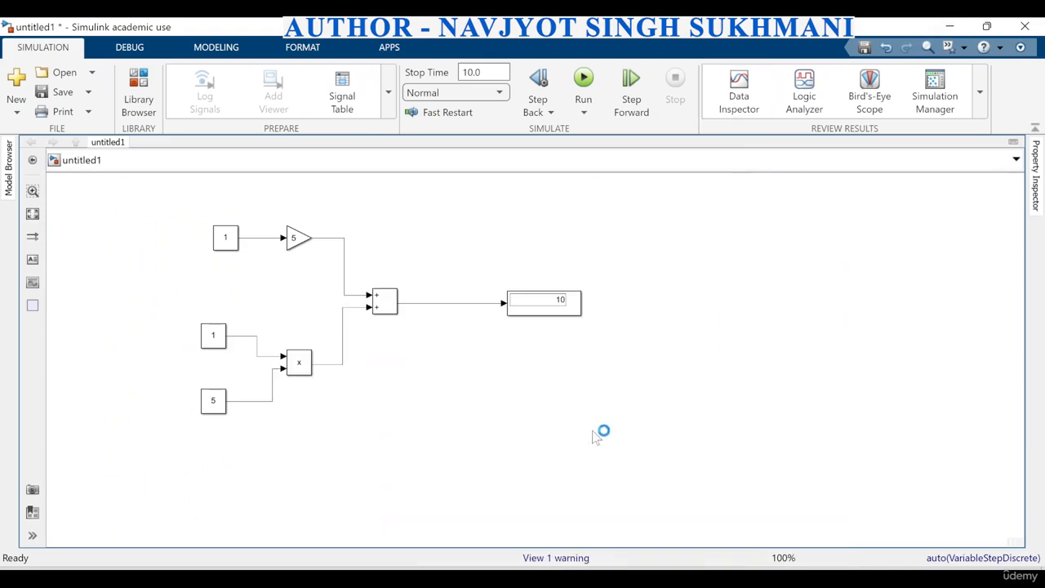
text(ab)
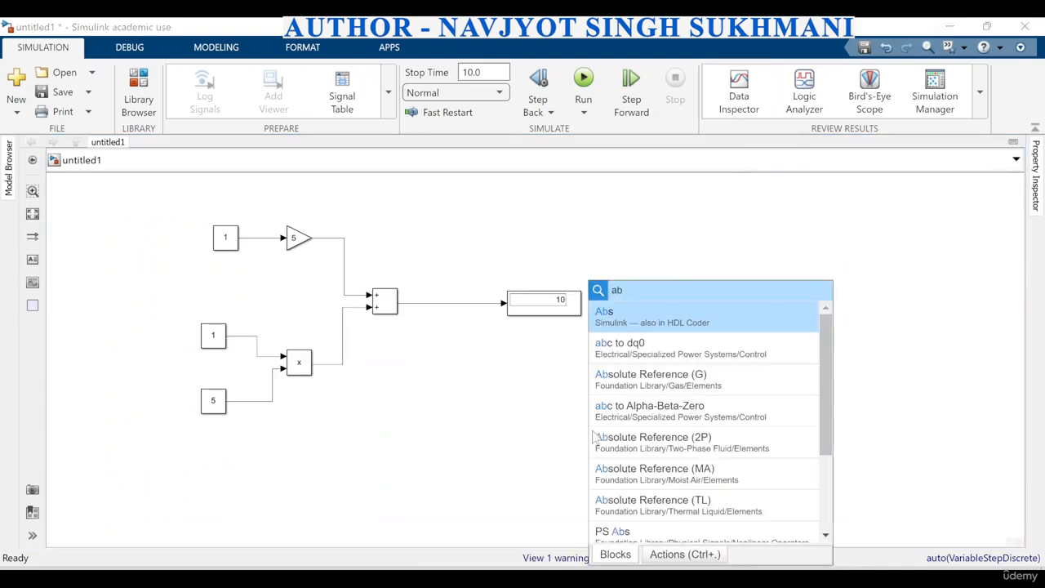
key(Return)
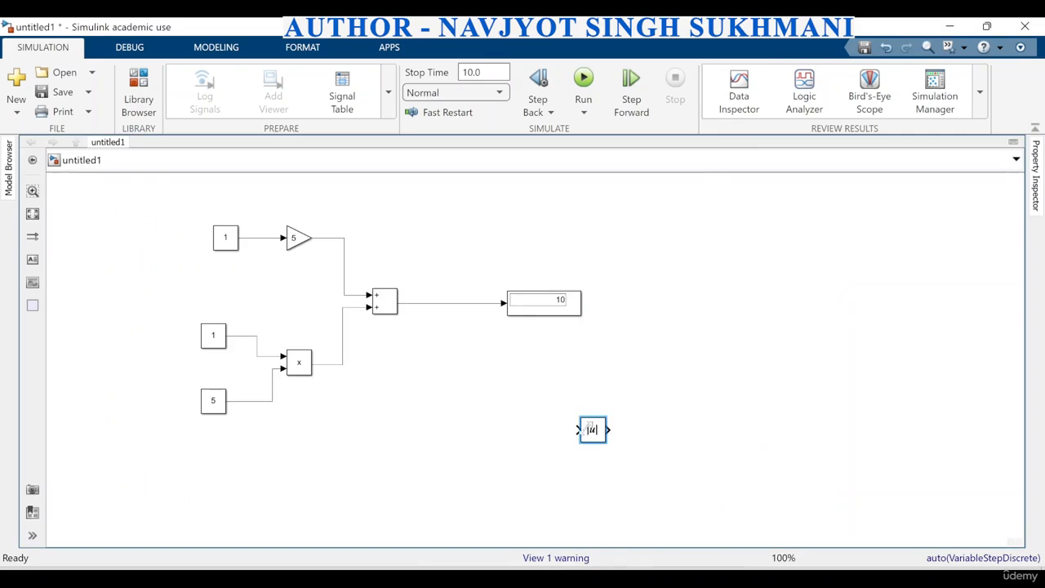
Add a Constant block to the left of the Abs block and set its constant value to -4
double_click(462, 439)
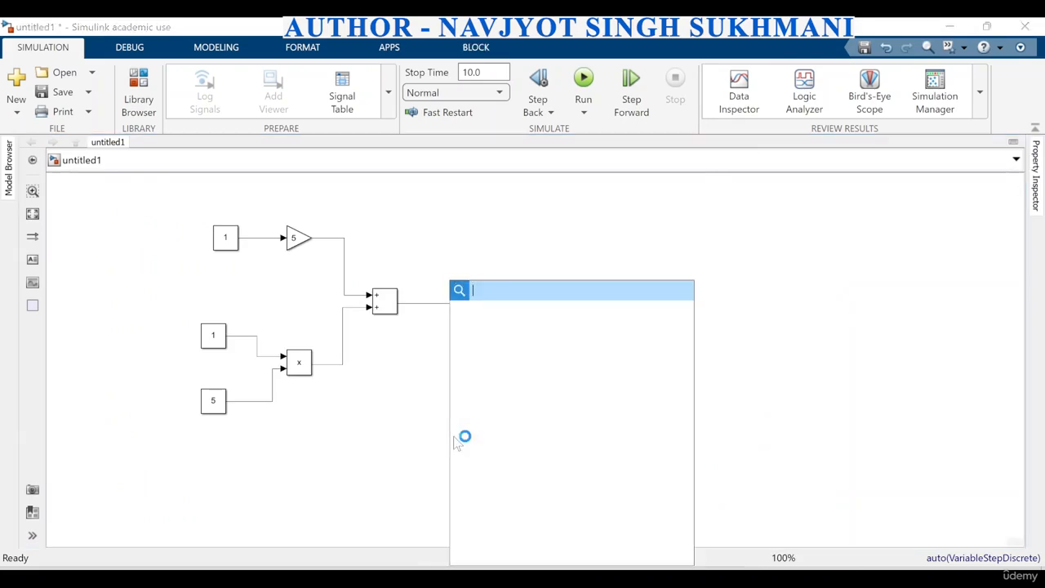
text(co)
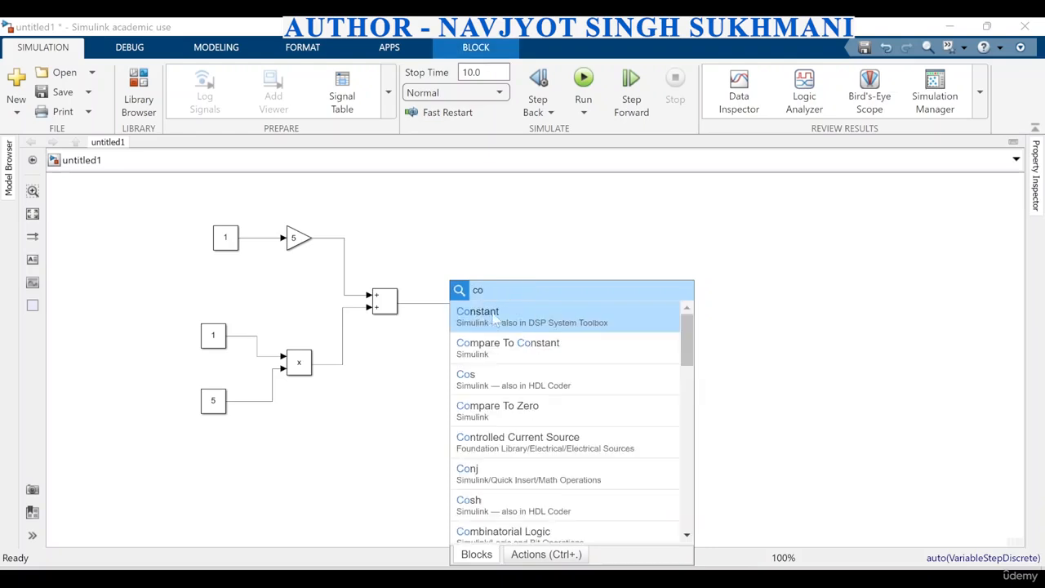
click(494, 321)
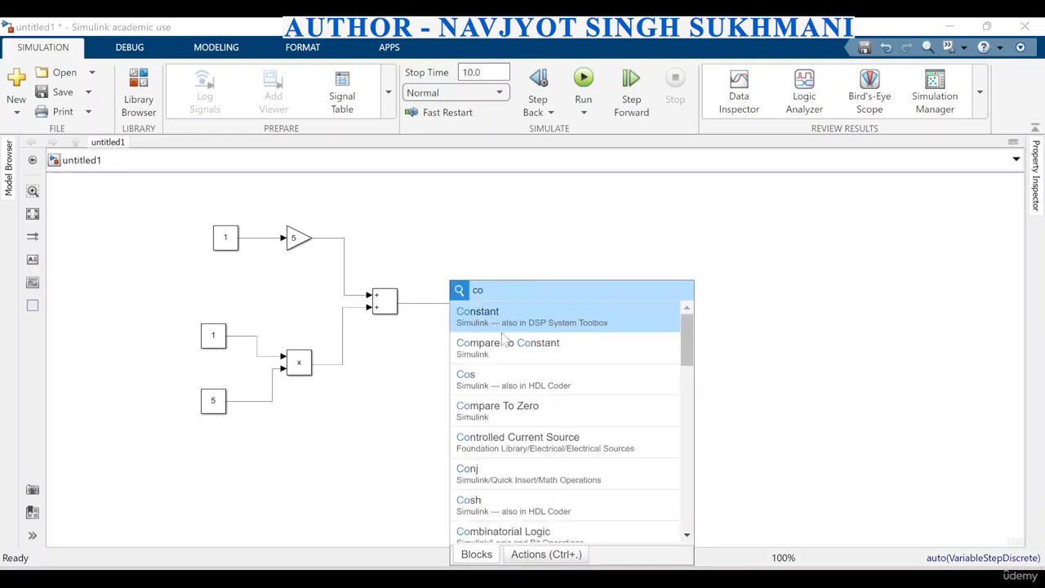
double_click(453, 433)
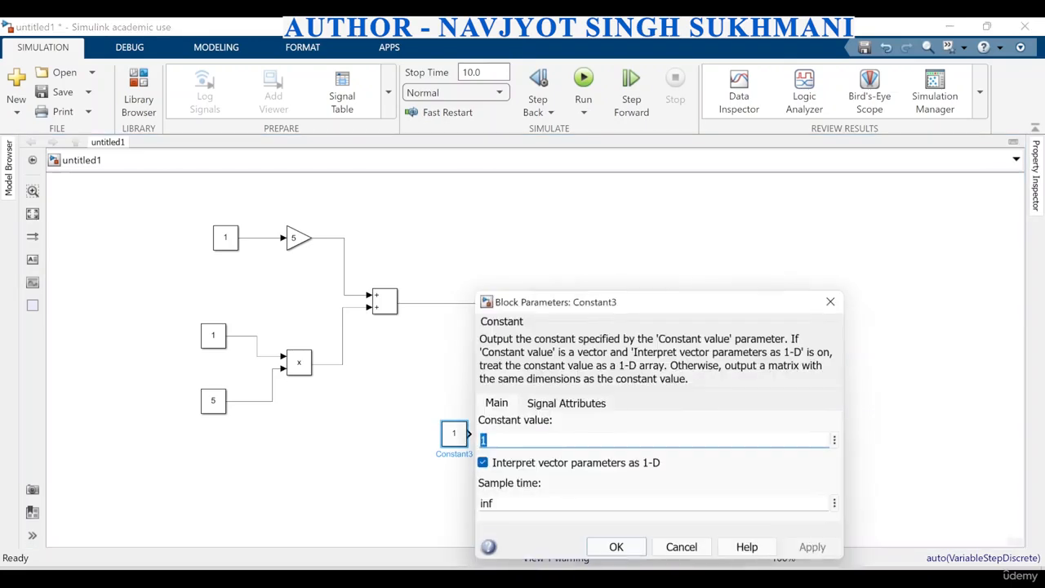
text(-4)
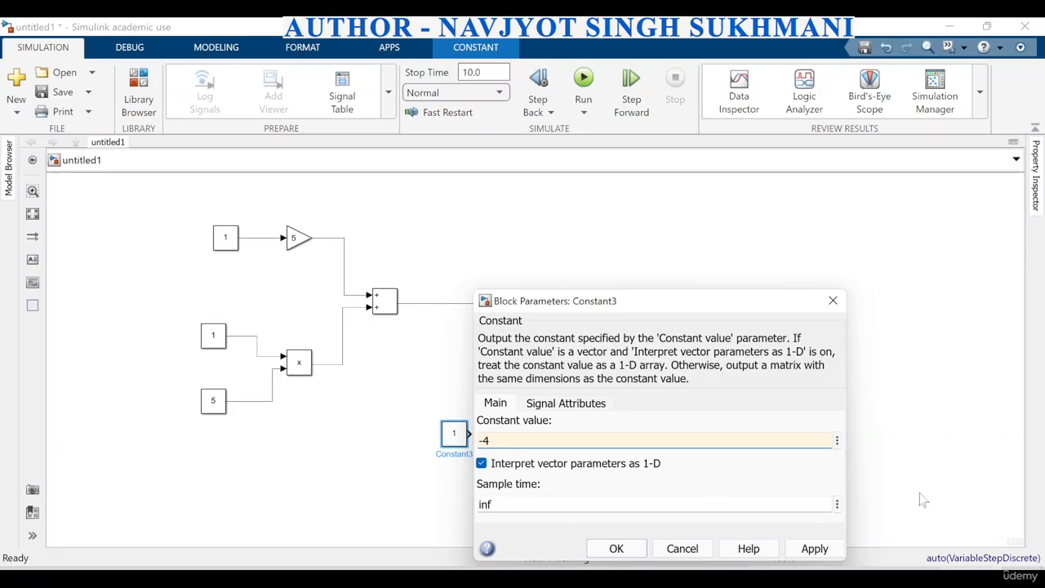
click(814, 549)
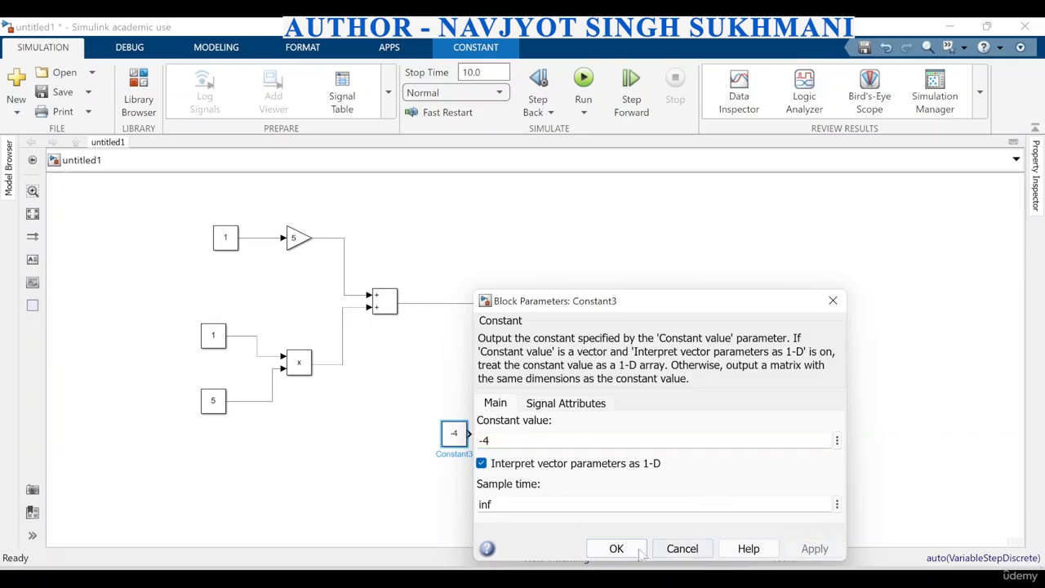
click(616, 548)
Wire the -4 Constant through the Abs block to a copy of the Display block and run the simulation
drag(472, 433, 595, 431)
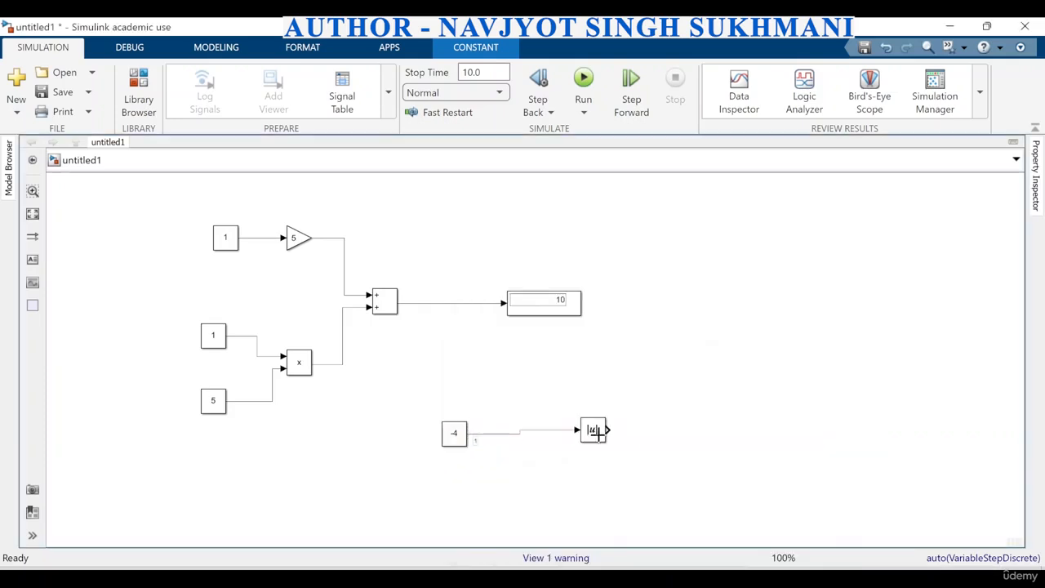
drag(559, 301, 718, 428)
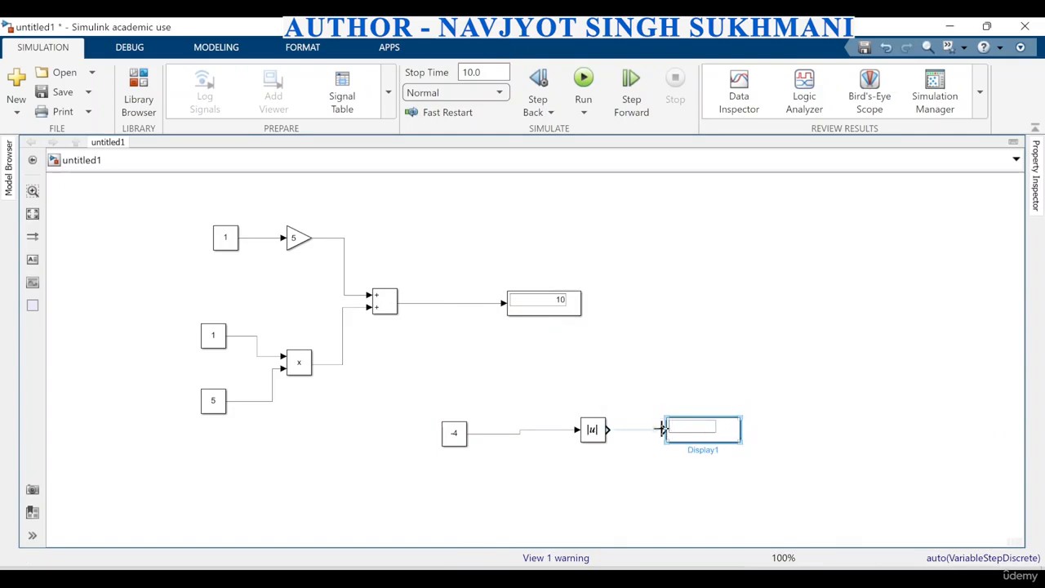
click(585, 82)
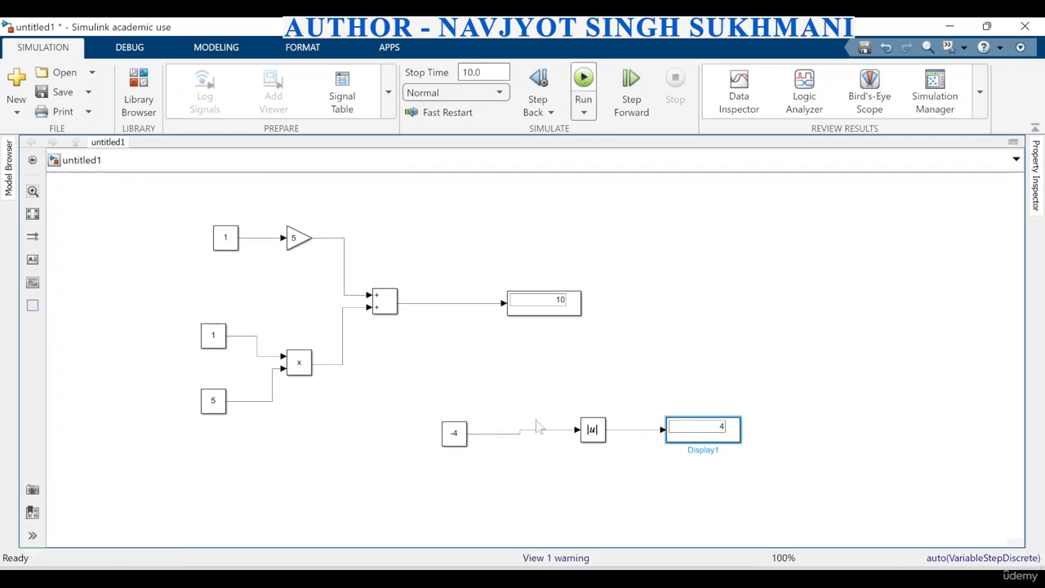
Check the Abs block's parameters and place a Math Function block below it
double_click(592, 432)
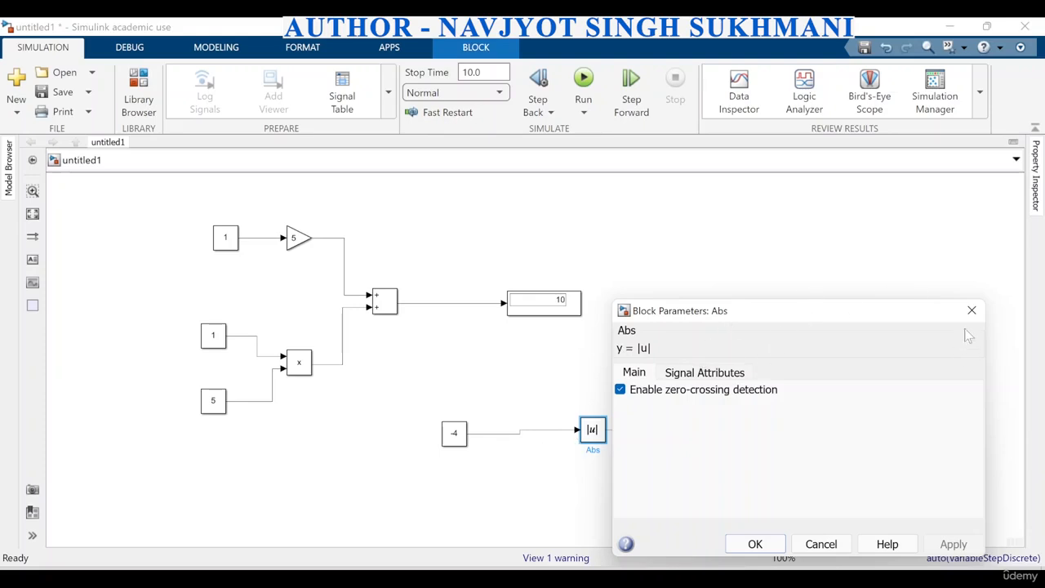
click(980, 311)
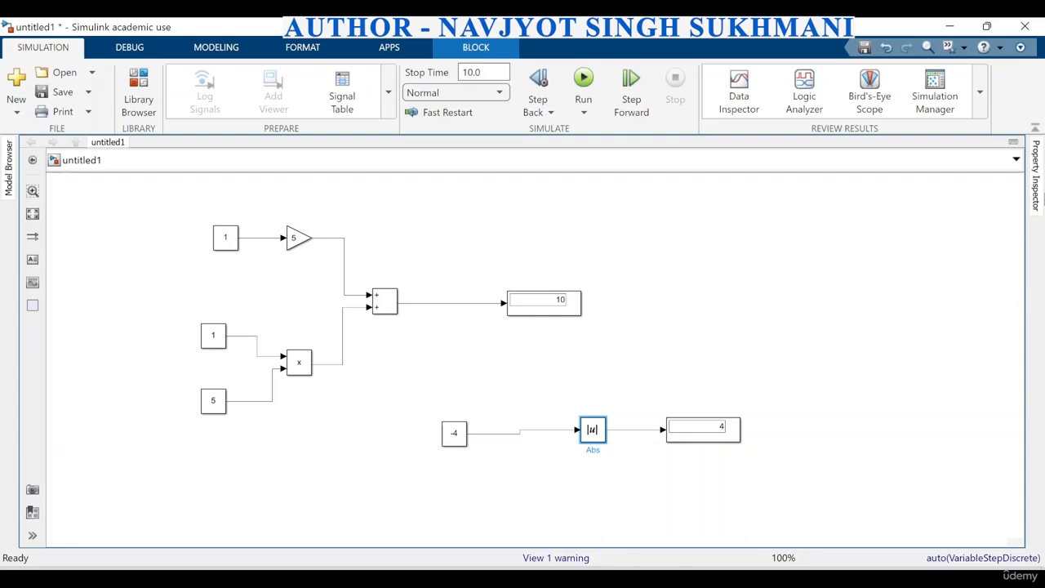
click(635, 503)
text(math)
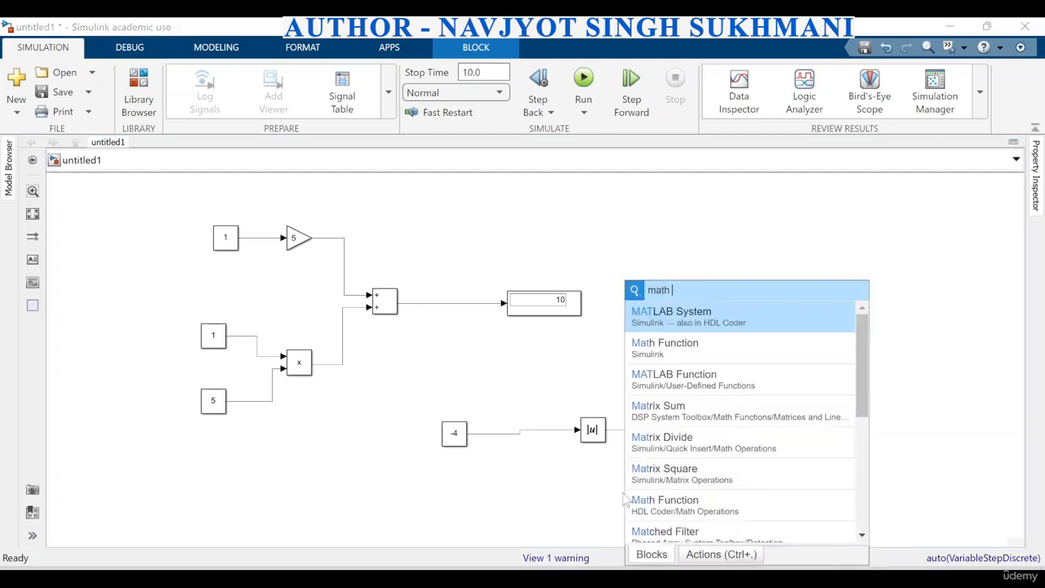
key(Return)
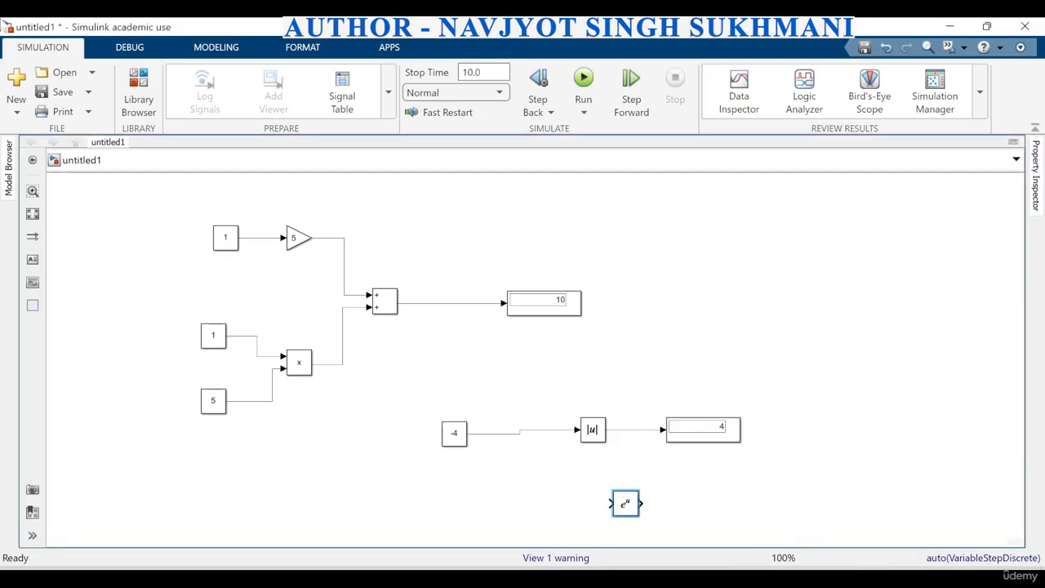
drag(625, 503, 580, 498)
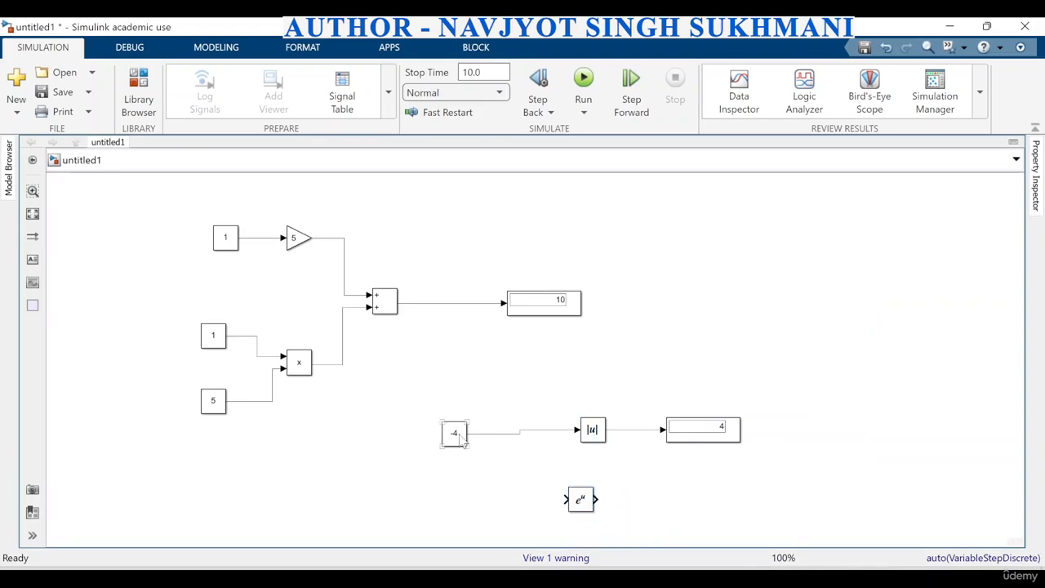
mouse_move(459, 435)
mouse_down()
mouse_move(477, 475)
mouse_move(451, 422)
mouse_up()
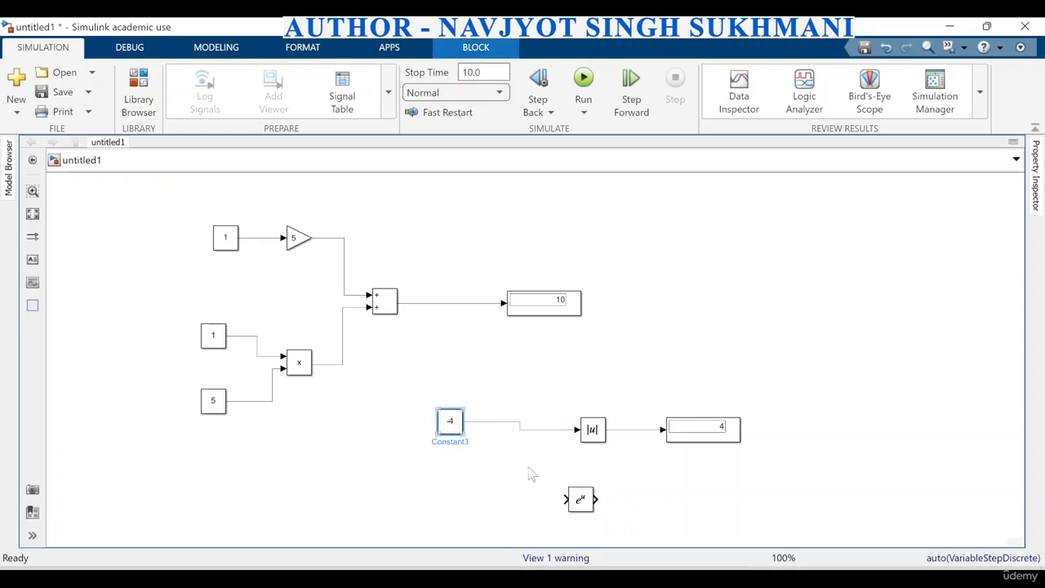
Branch the -4 Constant's signal into the Math Function block and wire its output to a copy of the Display block
click(560, 495)
drag(560, 495, 520, 429)
mouse_move(673, 440)
mouse_down()
mouse_move(663, 519)
mouse_move(646, 506)
mouse_up()
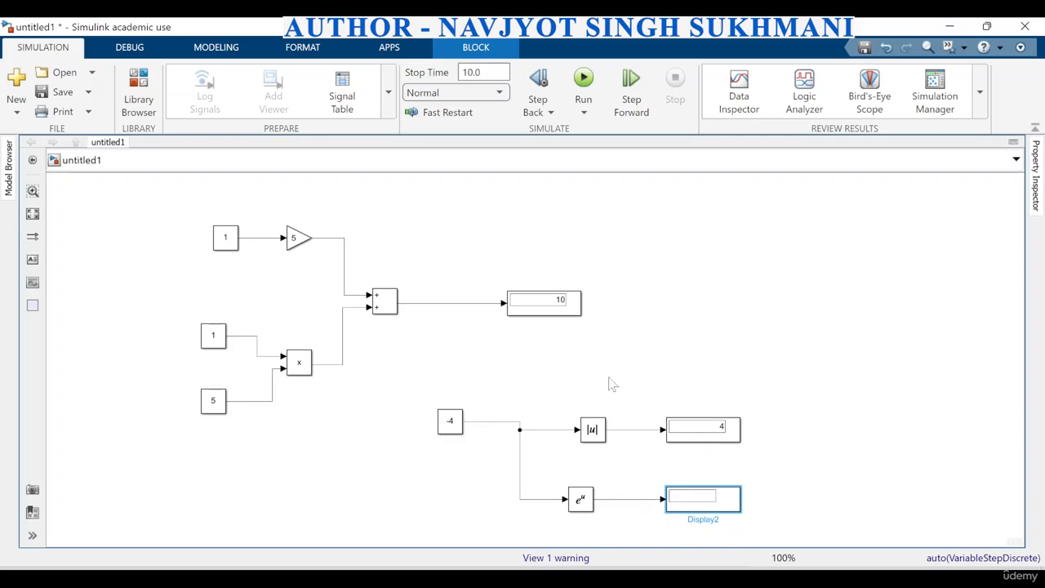
Set the Math Function block's function to square and run the simulation
double_click(581, 501)
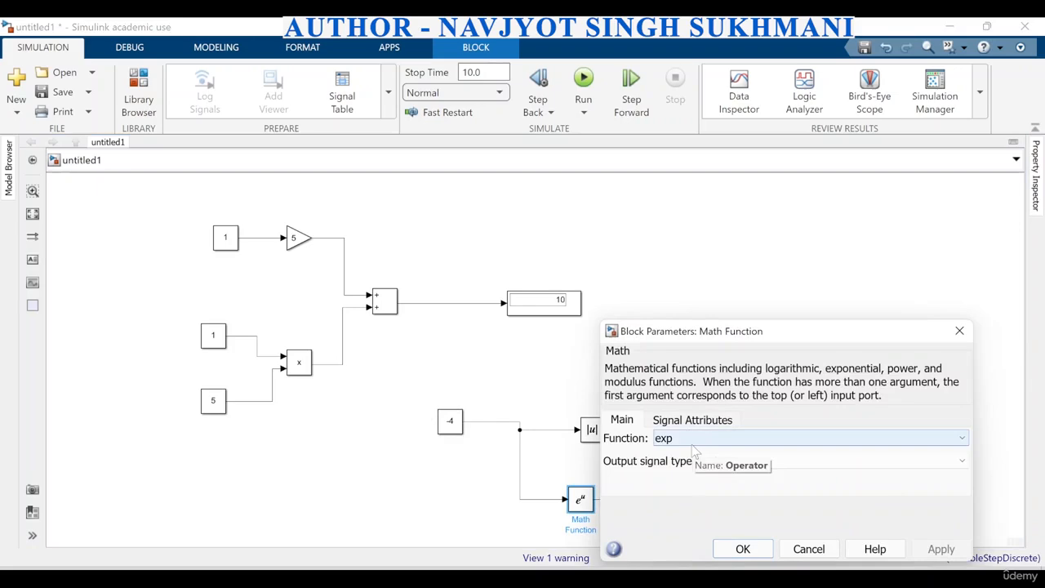
click(693, 445)
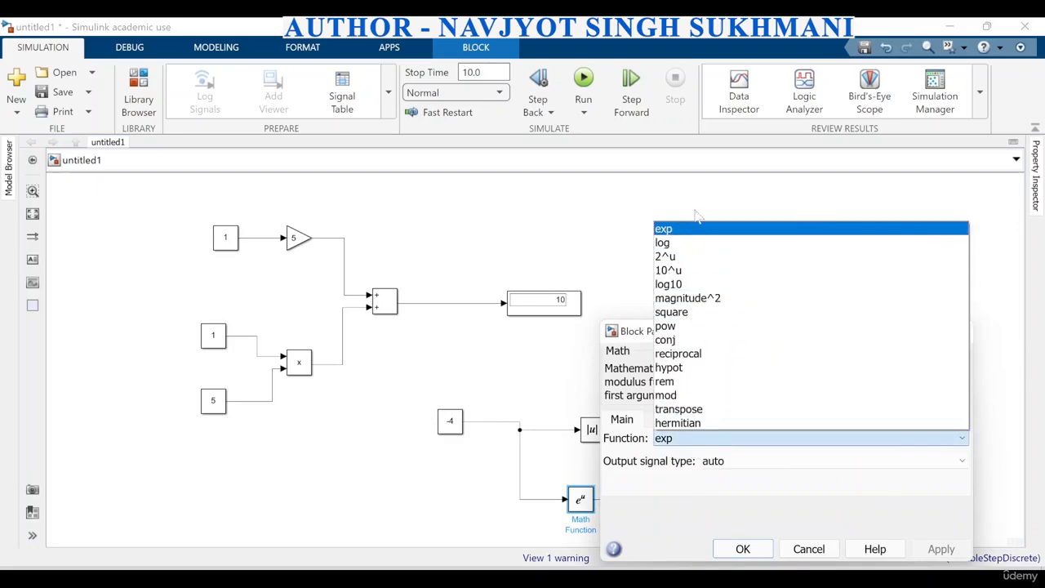
click(672, 312)
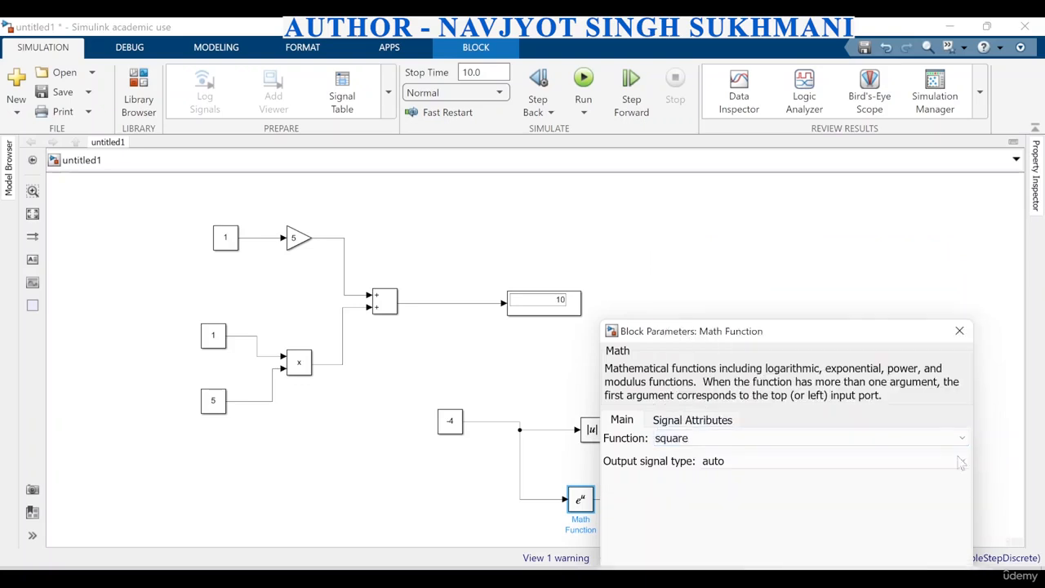
drag(844, 332, 828, 200)
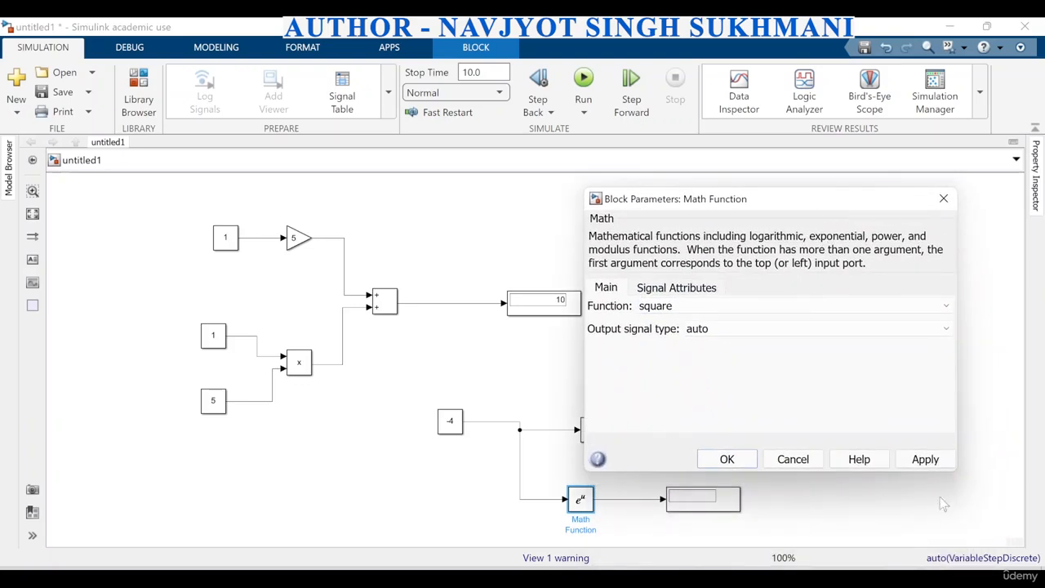
click(926, 459)
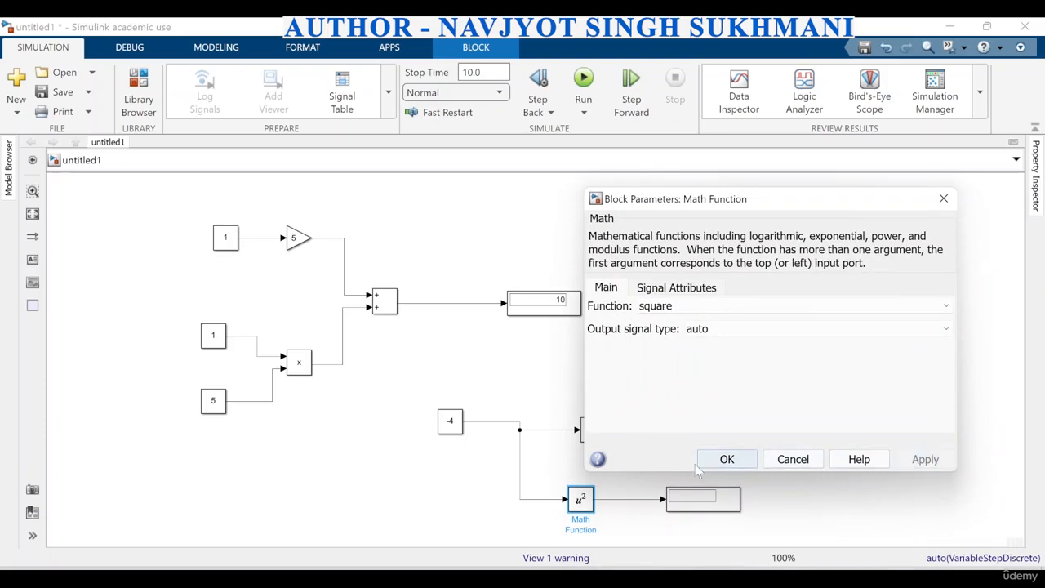
click(710, 461)
click(583, 80)
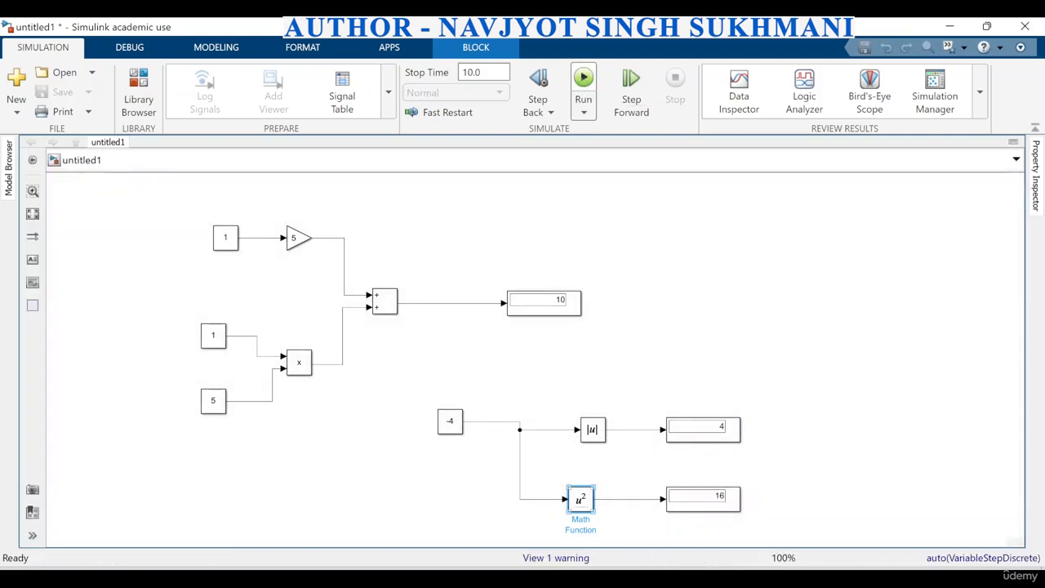
Switch the Math Function block to pow and place a copy of the 1 Constant below the -4 Constant
click(589, 504)
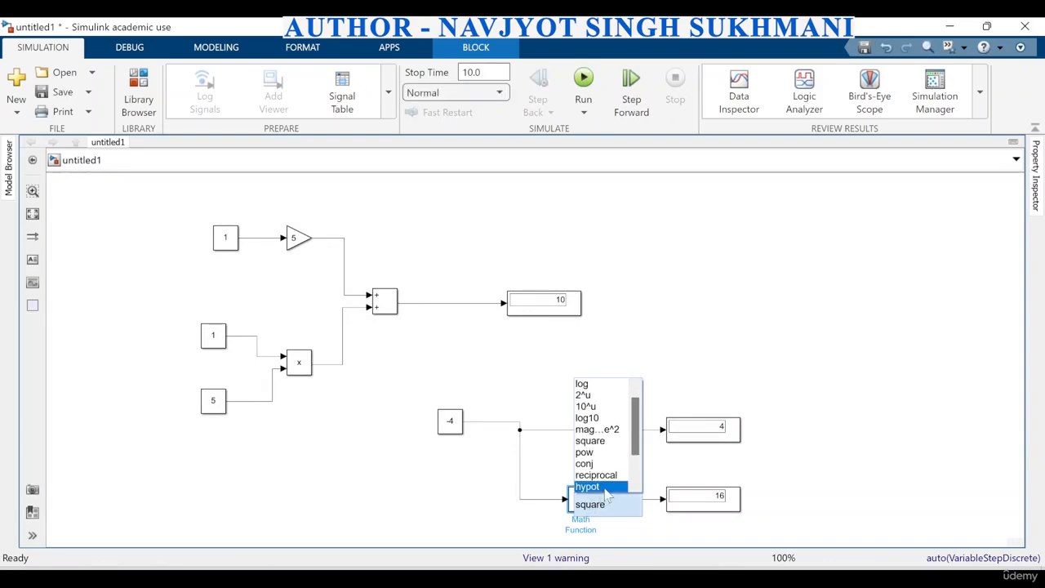
click(600, 453)
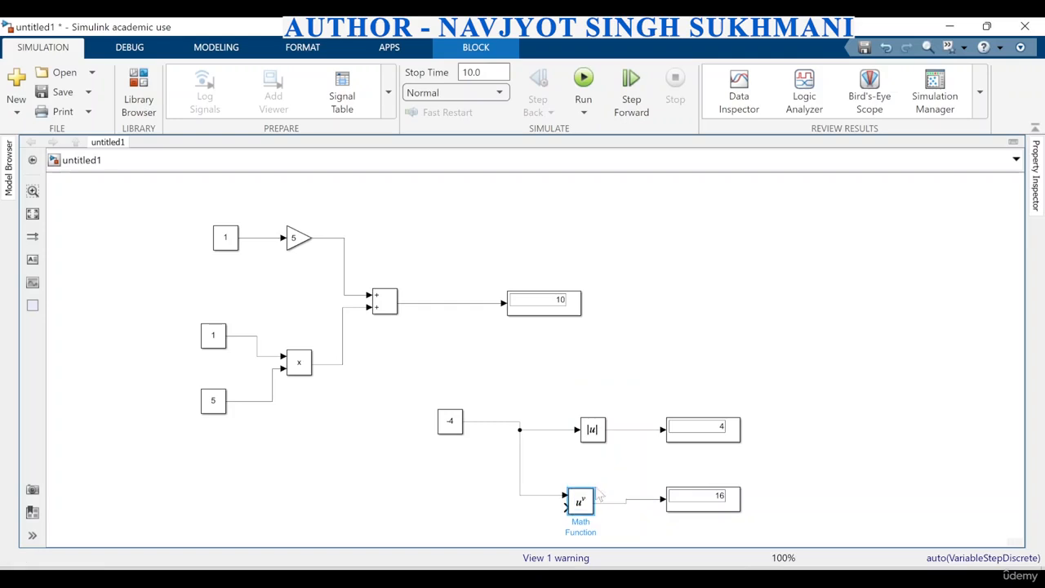
click(452, 430)
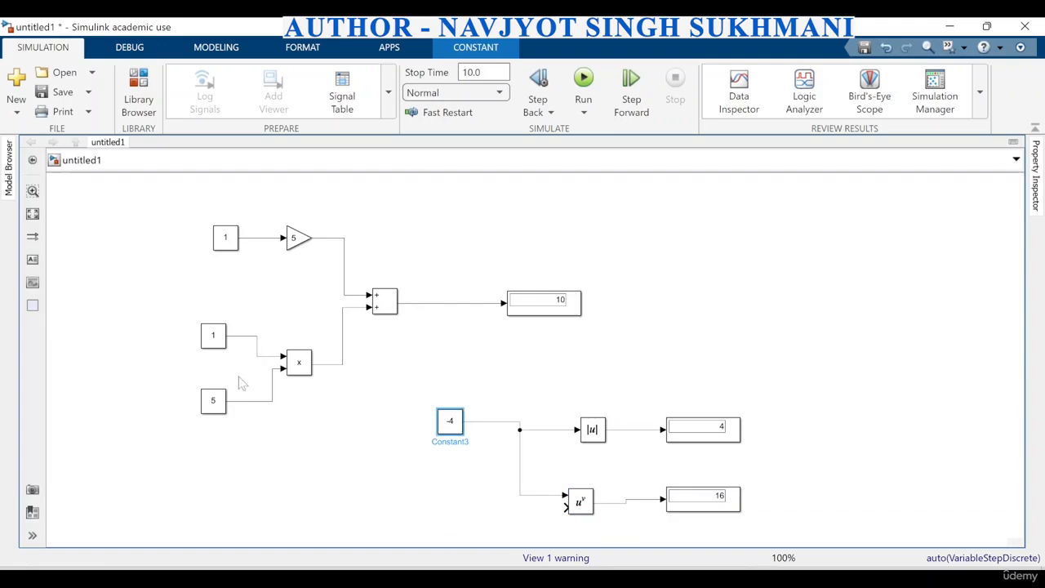
drag(222, 346, 467, 511)
Set the copied Constant to 3, wire it to the pow block's second input and run the simulation
double_click(450, 506)
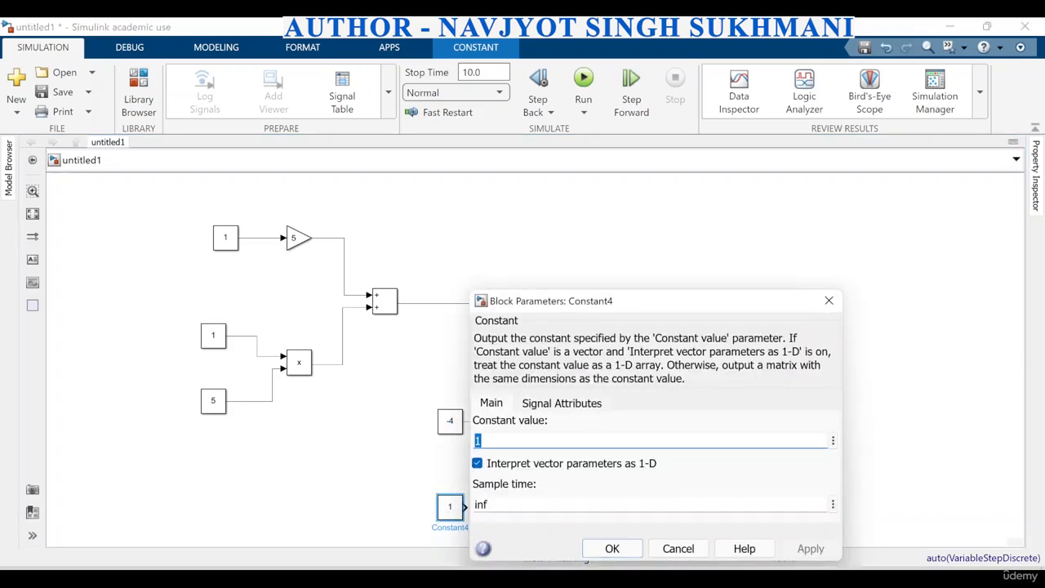
text(3)
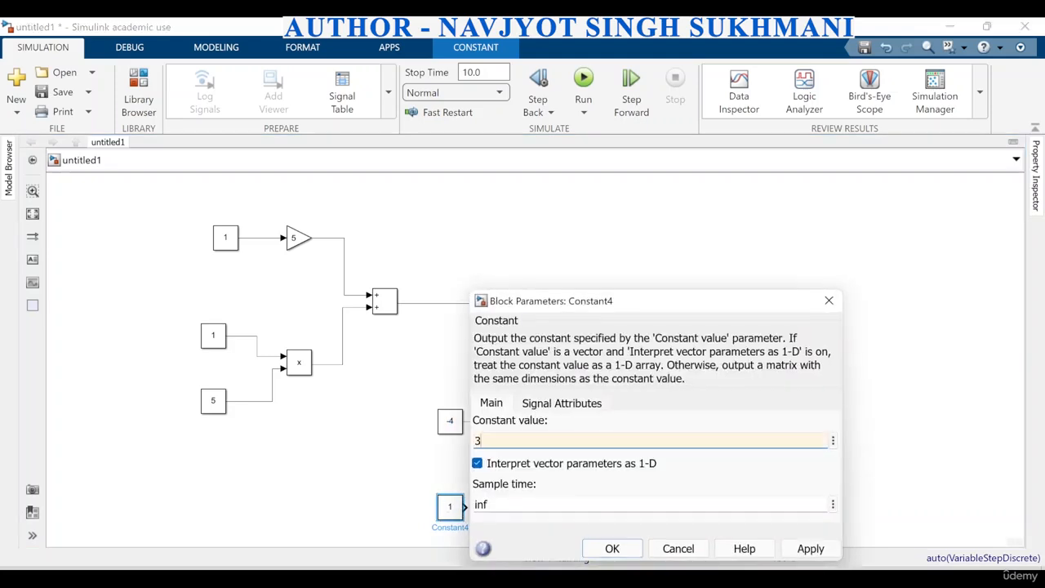
click(810, 549)
click(635, 552)
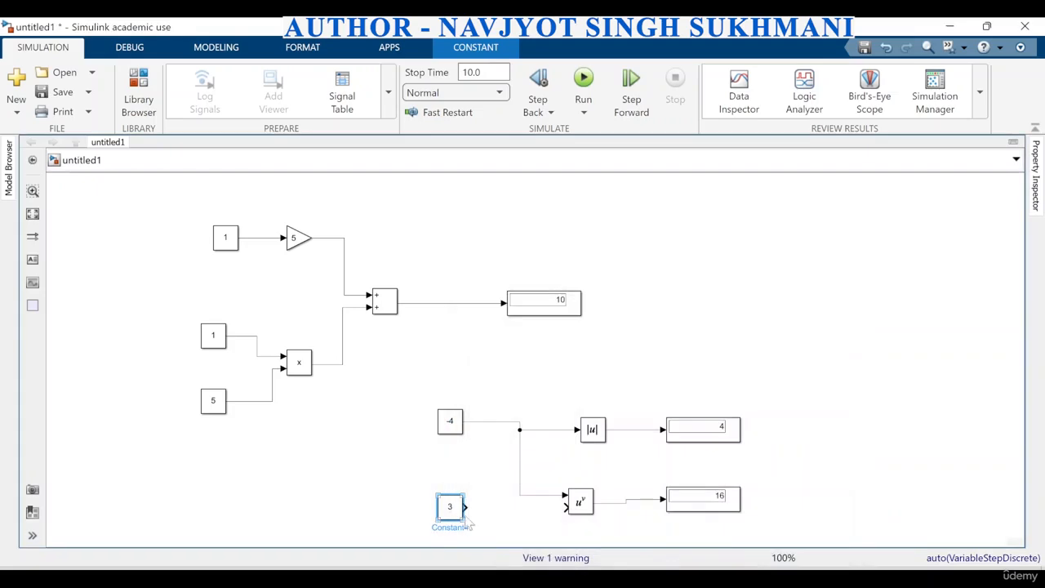
drag(469, 506, 564, 507)
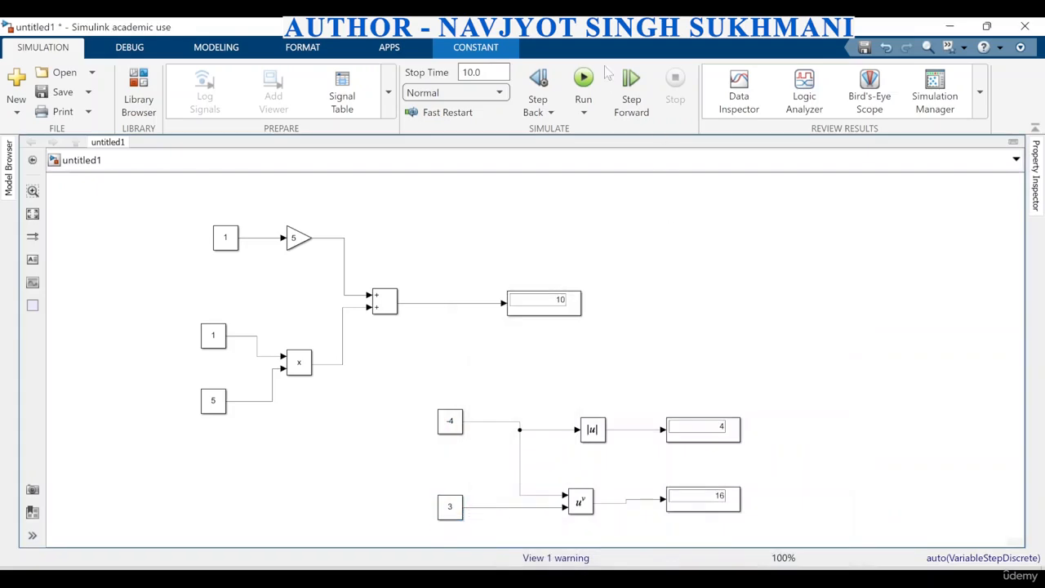
click(582, 82)
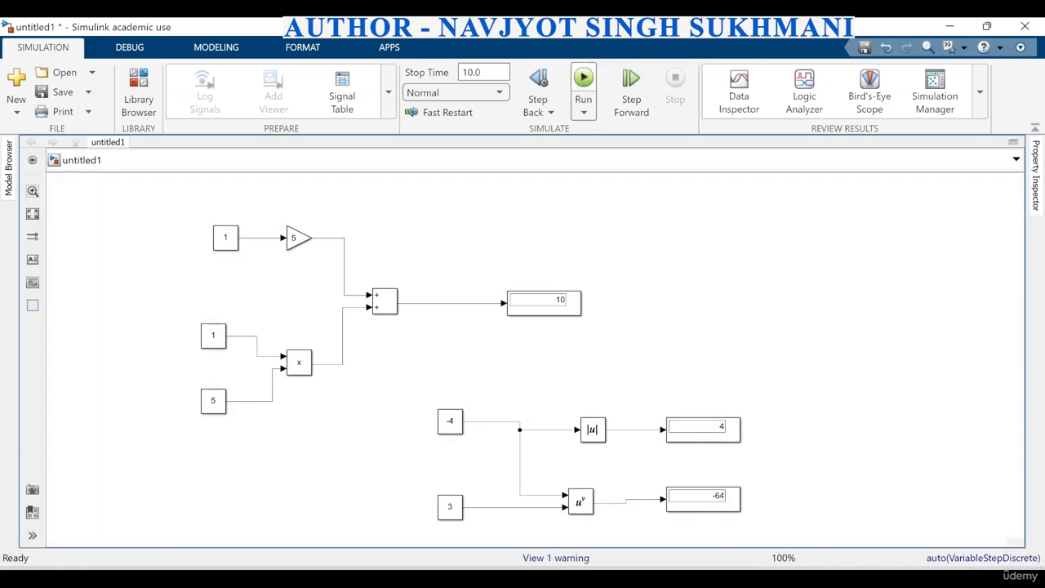
Set the exponent Constant feeding the pow block to 2 and rerun the simulation
click(449, 509)
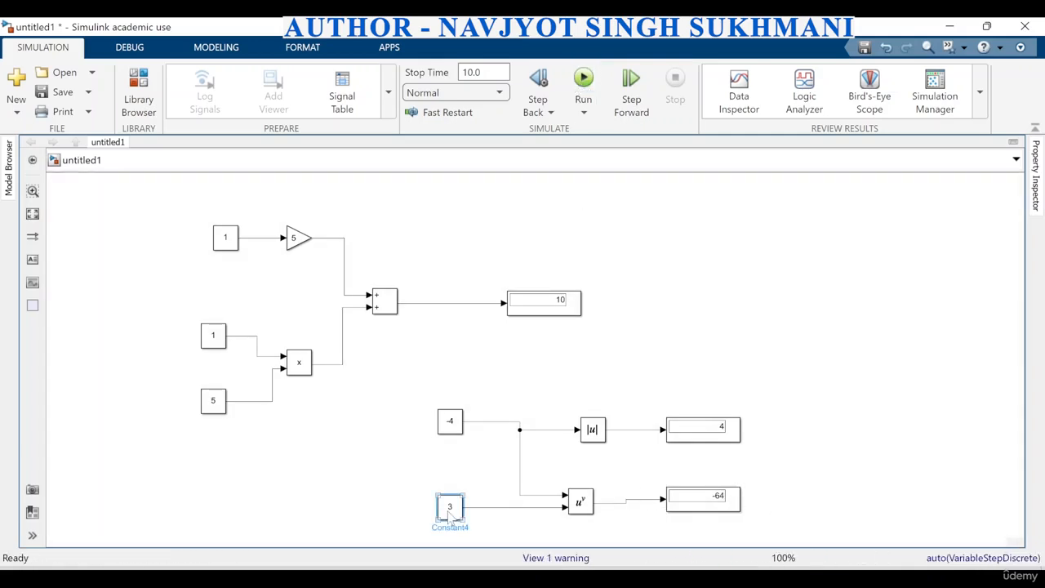
double_click(449, 509)
text(2)
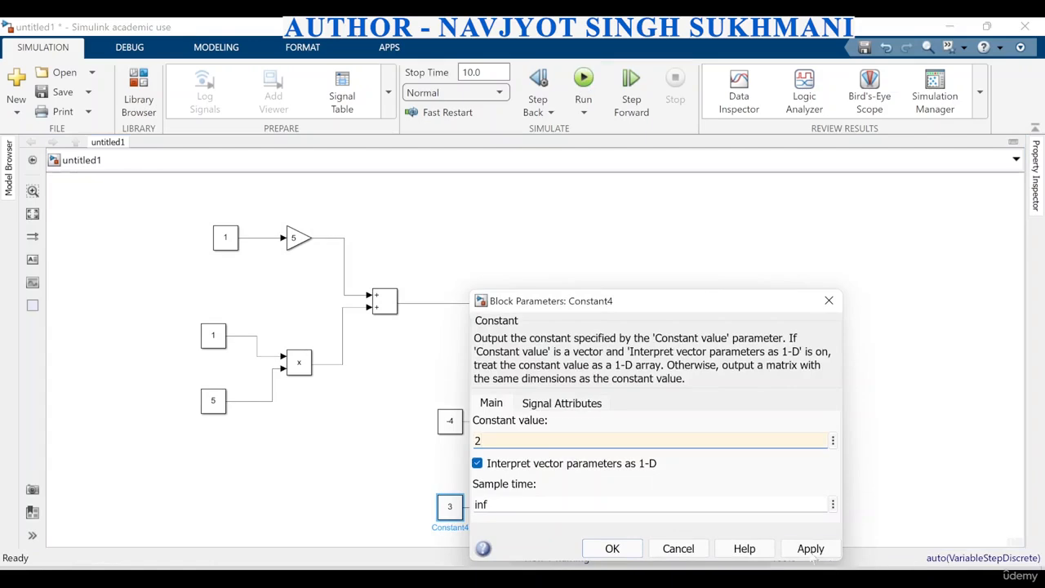
click(811, 548)
click(624, 550)
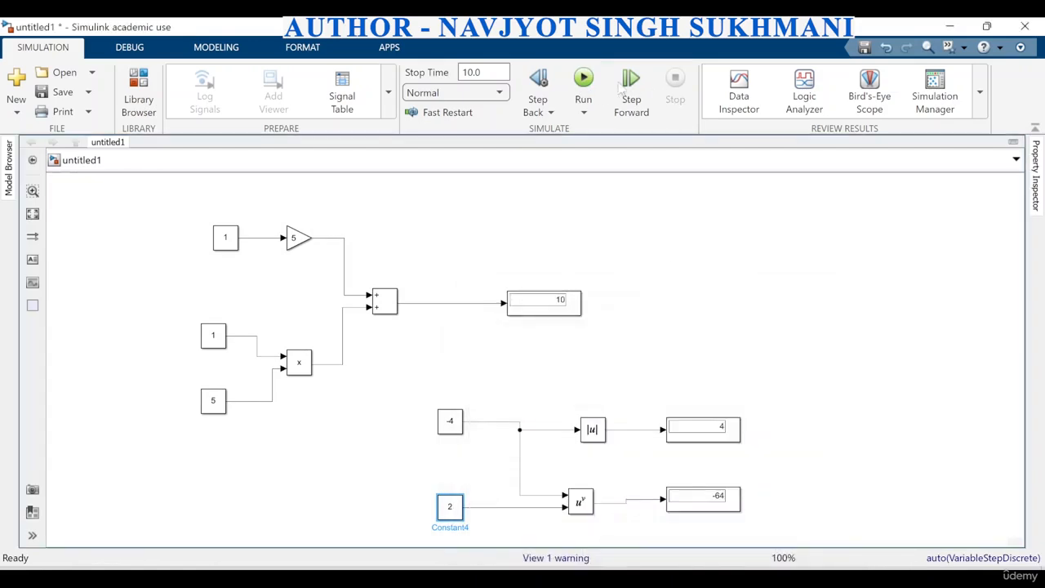
click(585, 81)
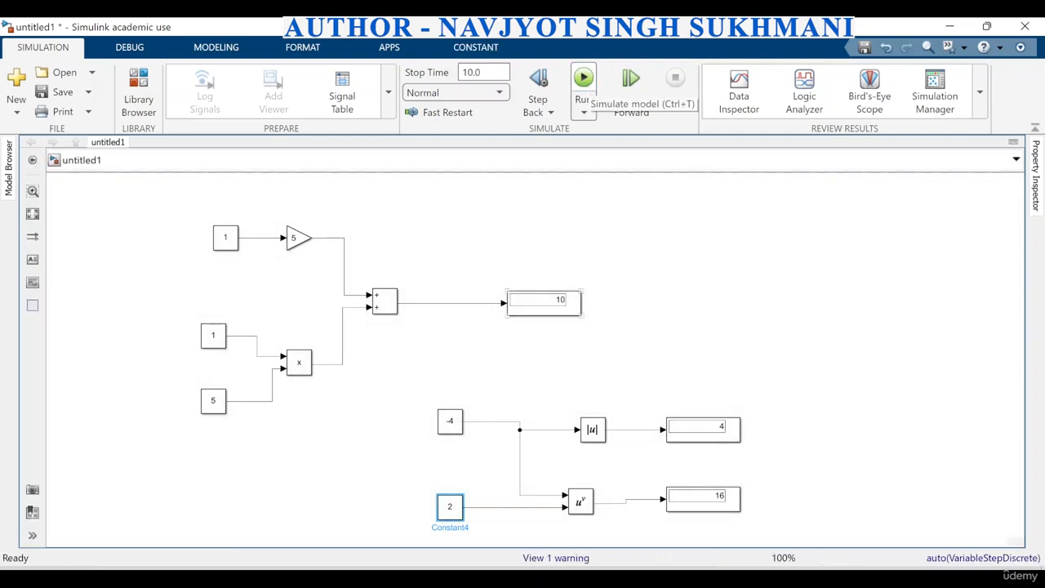
Set the exponent Constant feeding the pow block to 5 and rerun the simulation
double_click(450, 508)
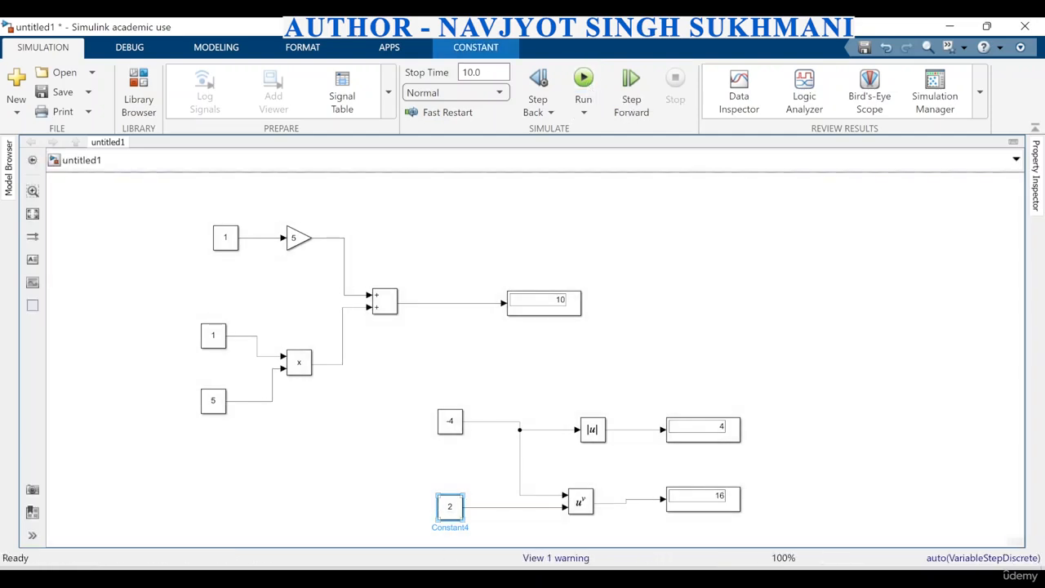
text(5)
click(810, 549)
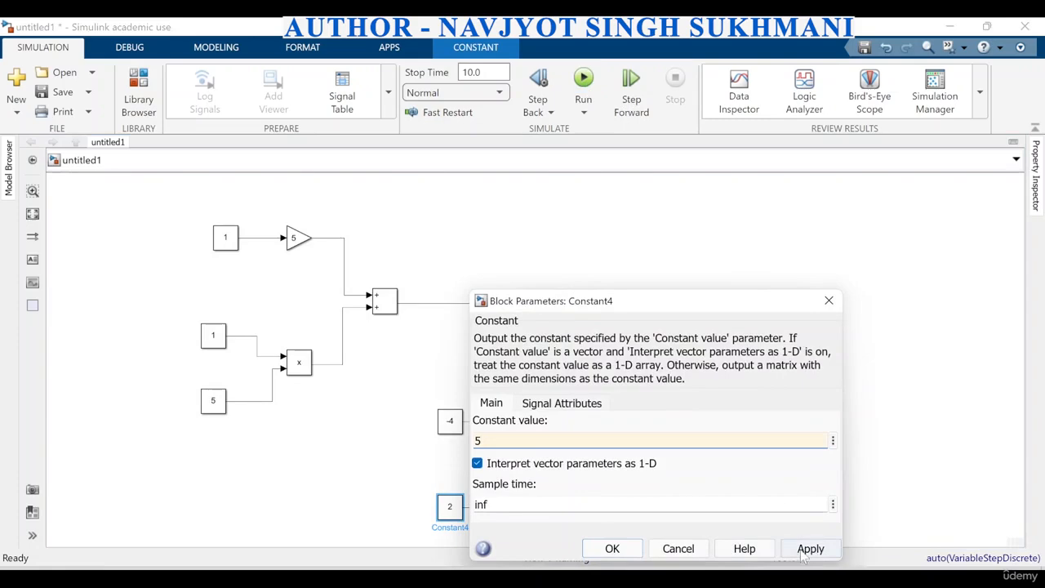
click(611, 549)
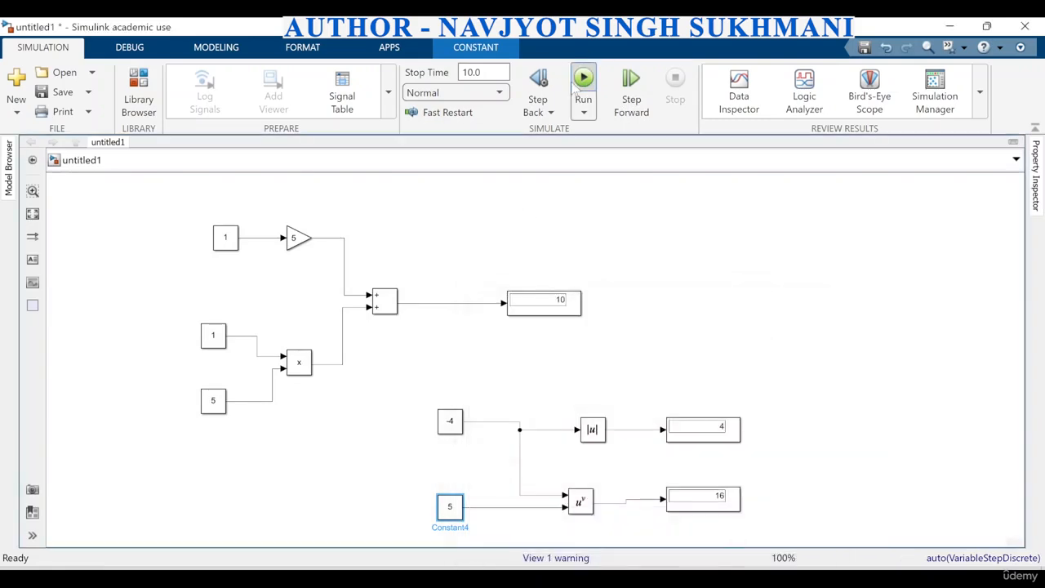
click(584, 81)
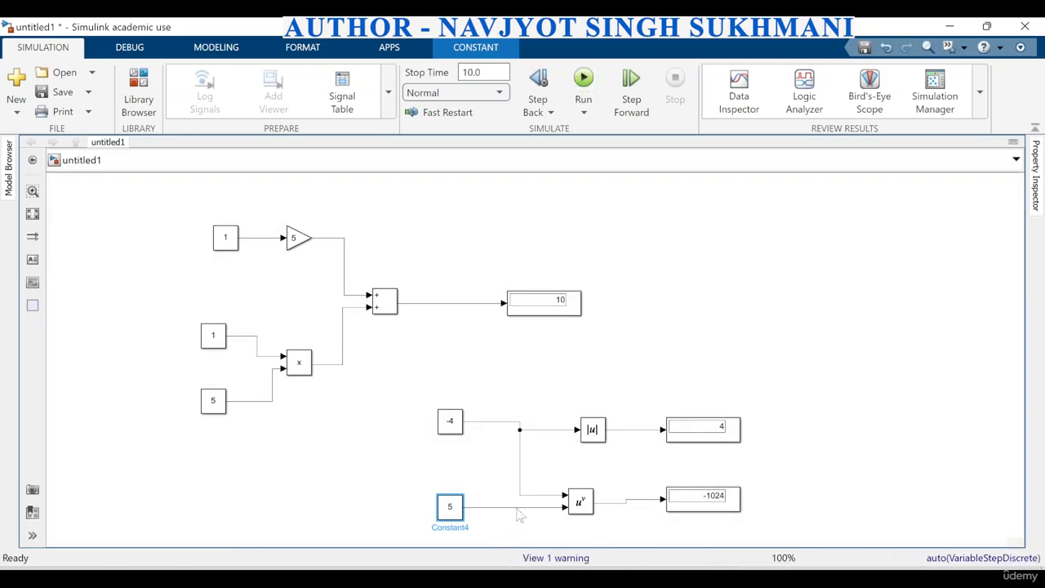
key(ctrl+t)
Try the reciprocal function and the 2^u function in the Math Function block
double_click(580, 504)
click(665, 439)
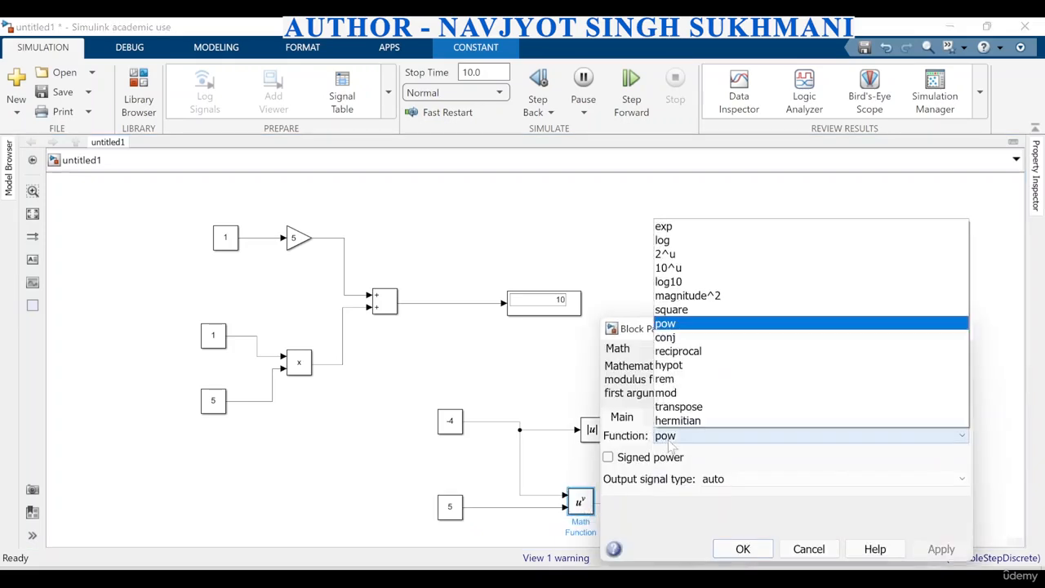
click(676, 351)
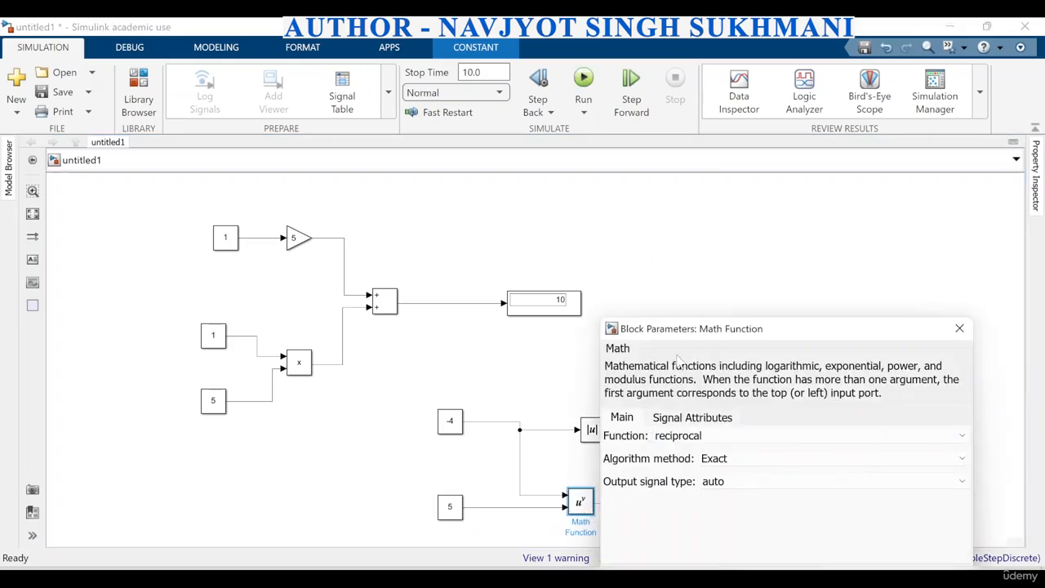
drag(726, 333, 726, 203)
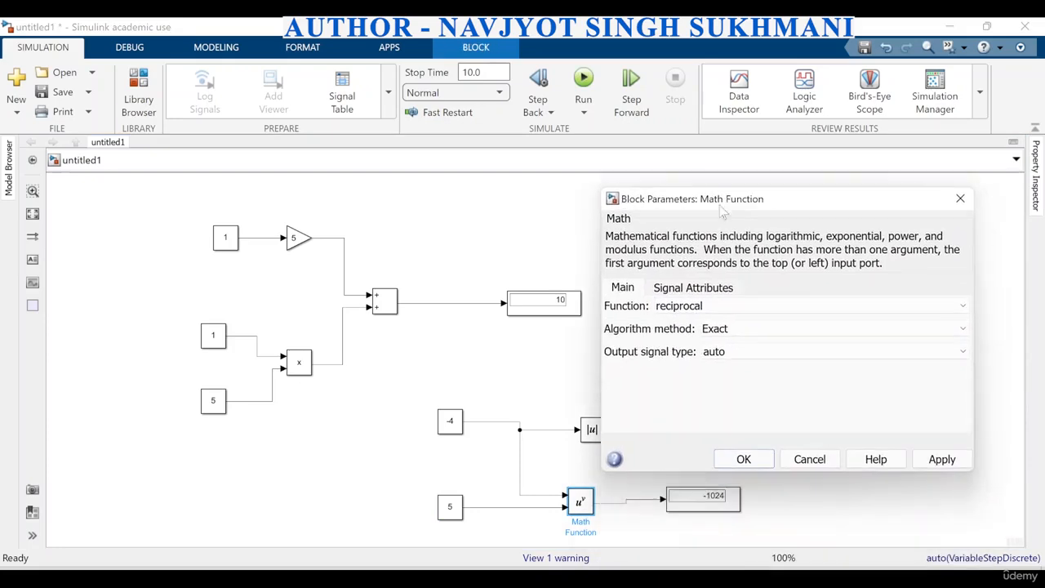
click(743, 459)
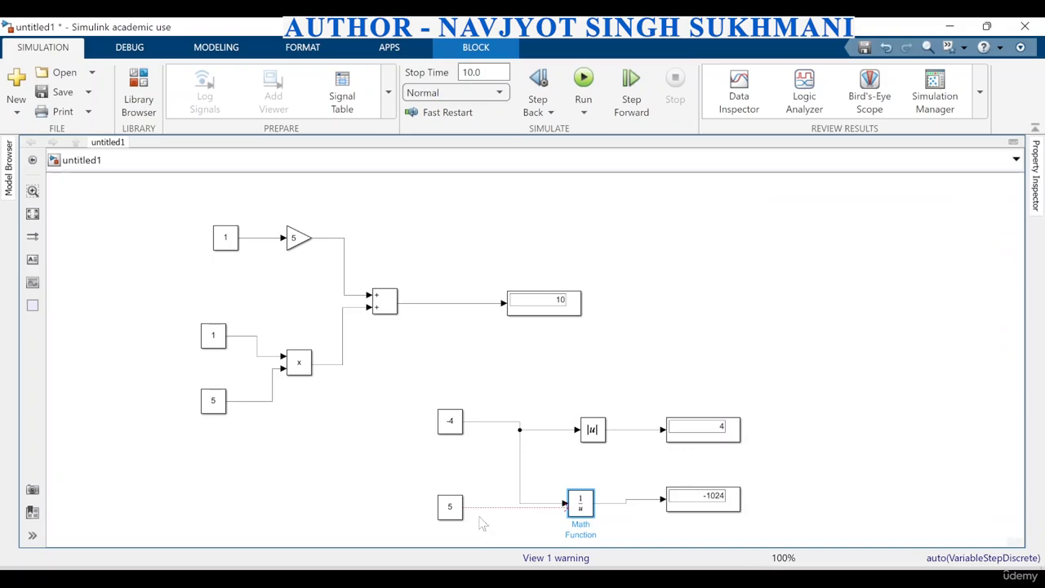
click(580, 503)
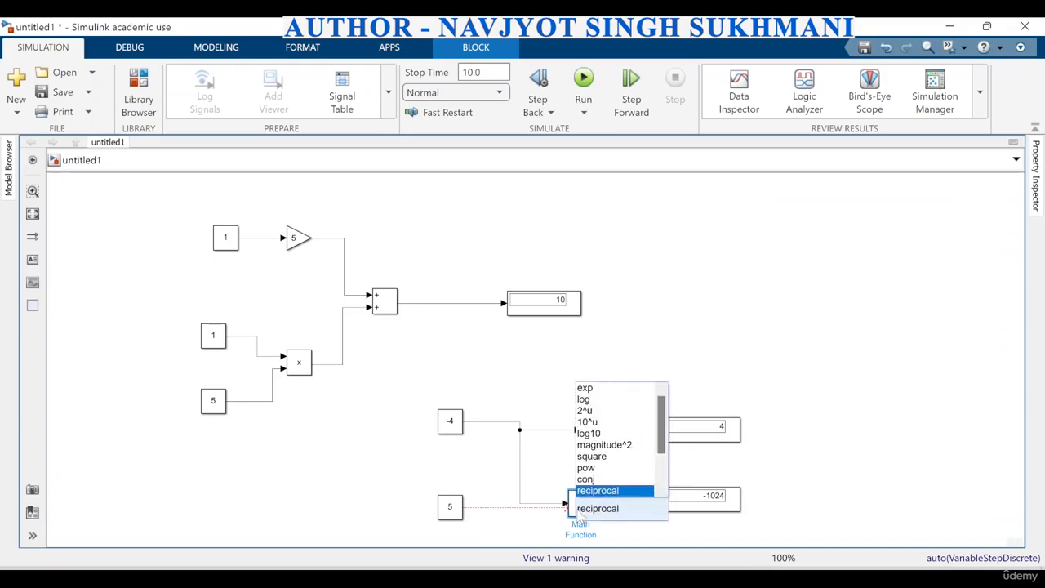
click(602, 414)
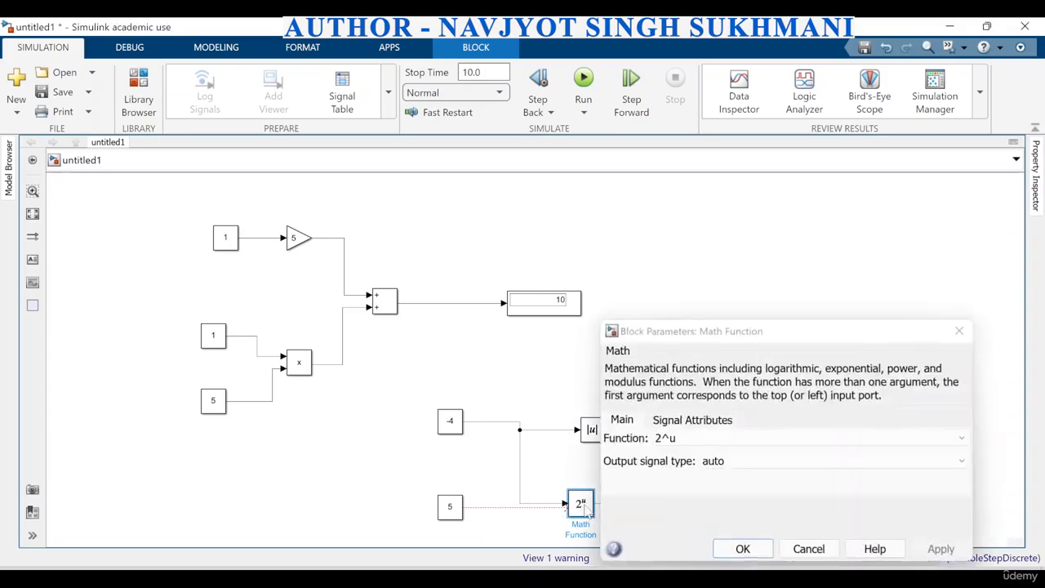
Set the Math Function block to mod, reconnect the lower 5 Constant to its second input and run the simulation
double_click(581, 507)
click(690, 437)
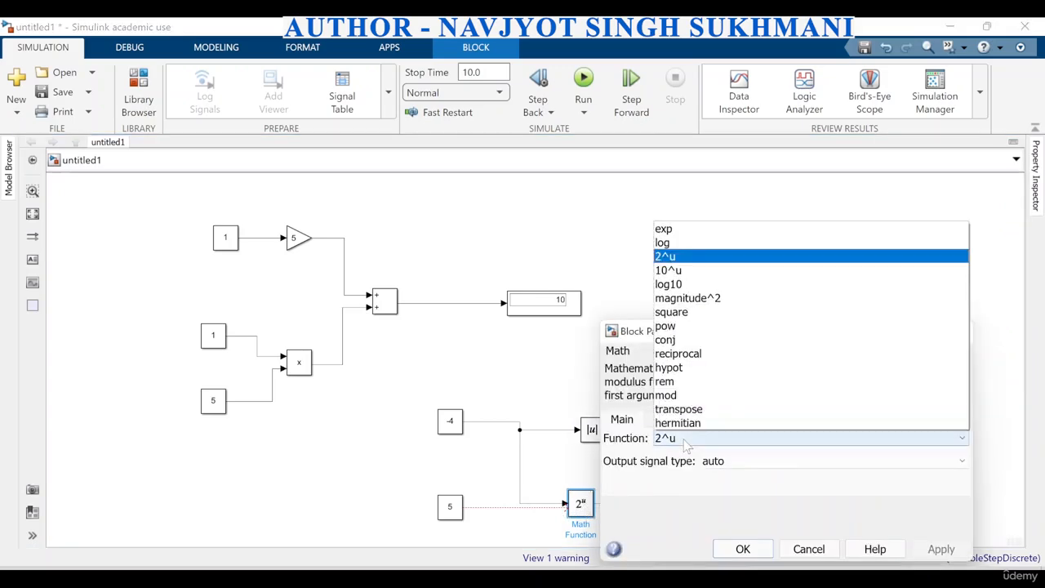
click(686, 396)
click(947, 549)
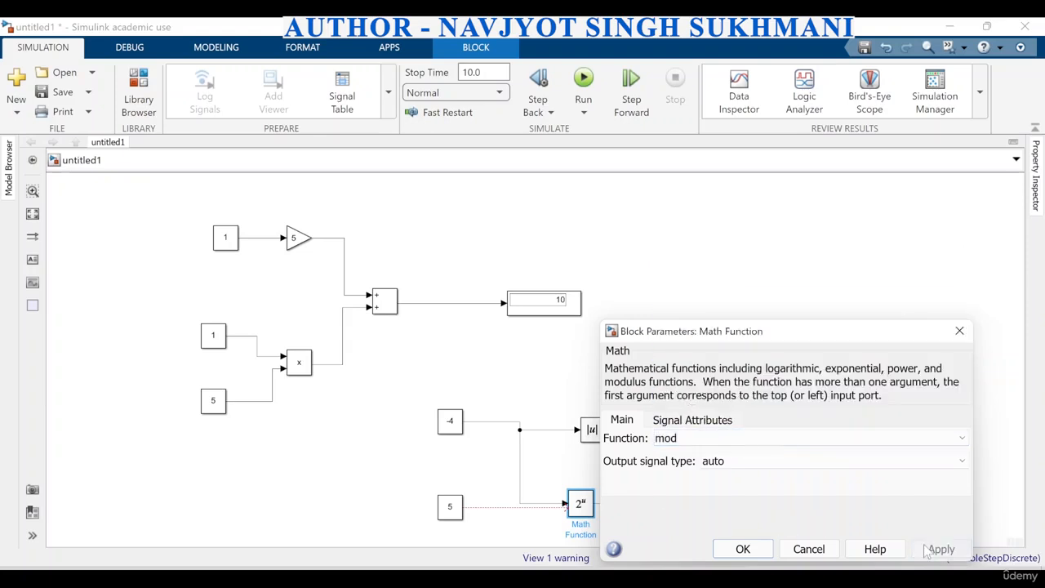
click(742, 549)
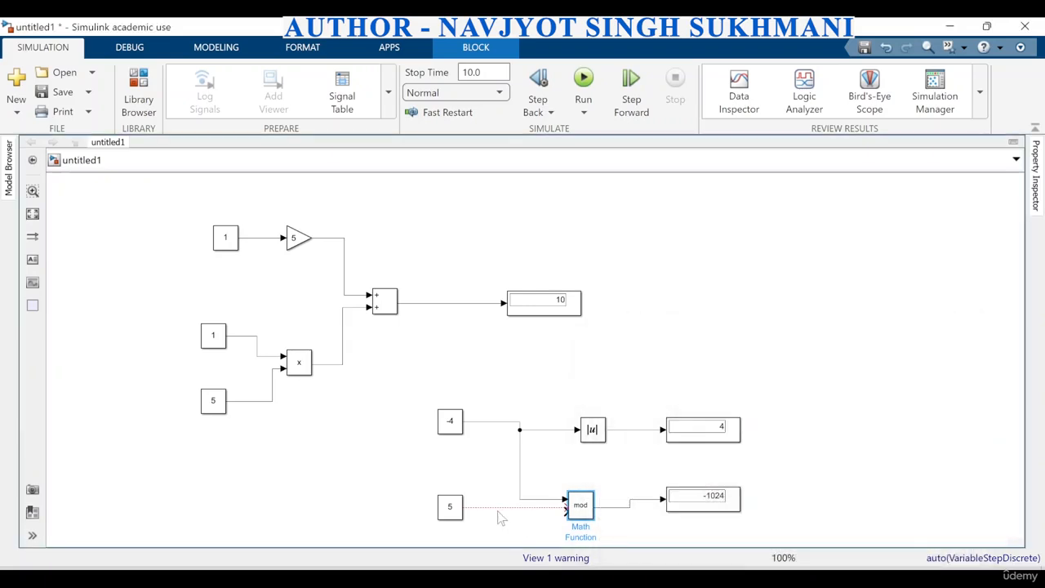
mouse_move(458, 510)
mouse_down()
mouse_move(446, 515)
mouse_move(460, 514)
mouse_up()
click(585, 81)
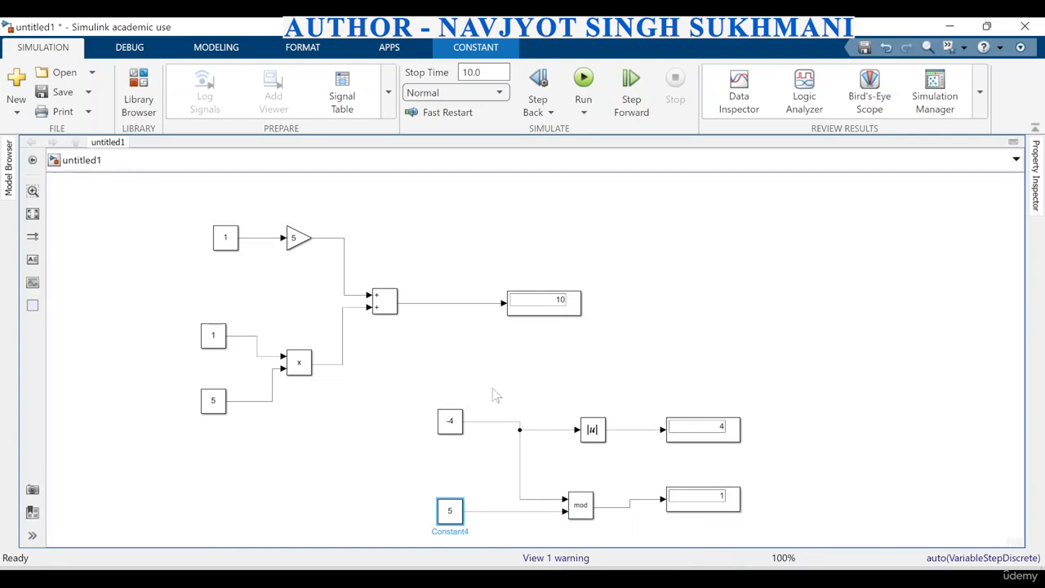
Check the Math Function block's parameters and review the vector/matrix and complex conversion blocks in the Math Operations library
click(579, 508)
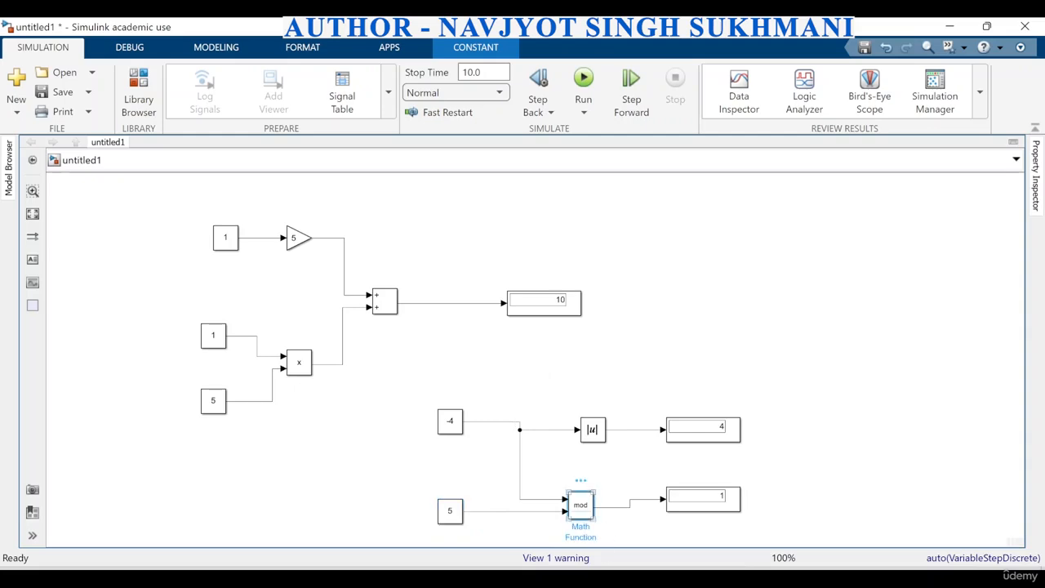
double_click(579, 504)
click(958, 329)
mouse_move(618, 566)
click(796, 518)
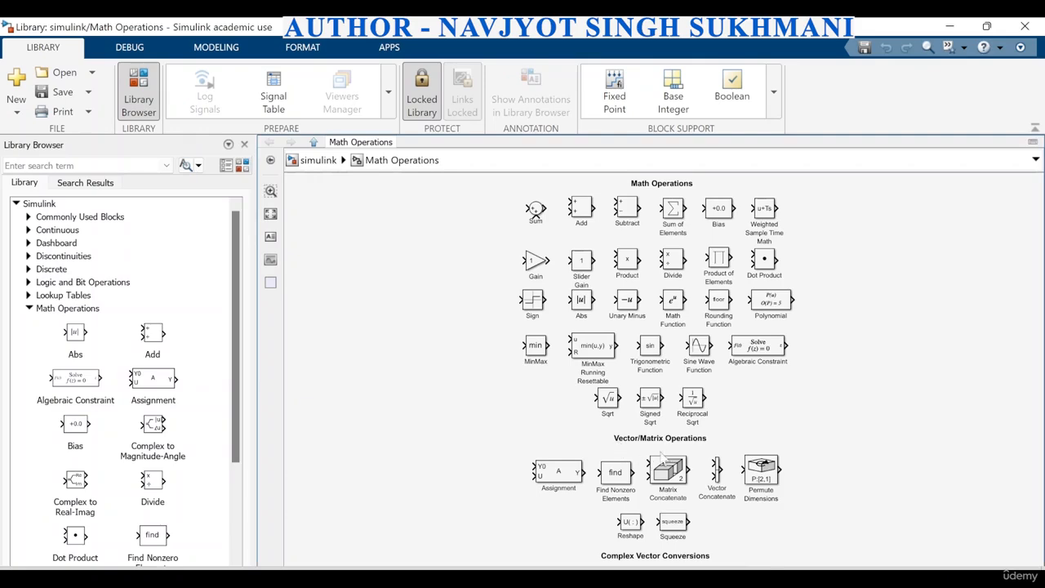
scroll(719, 483, down, 2)
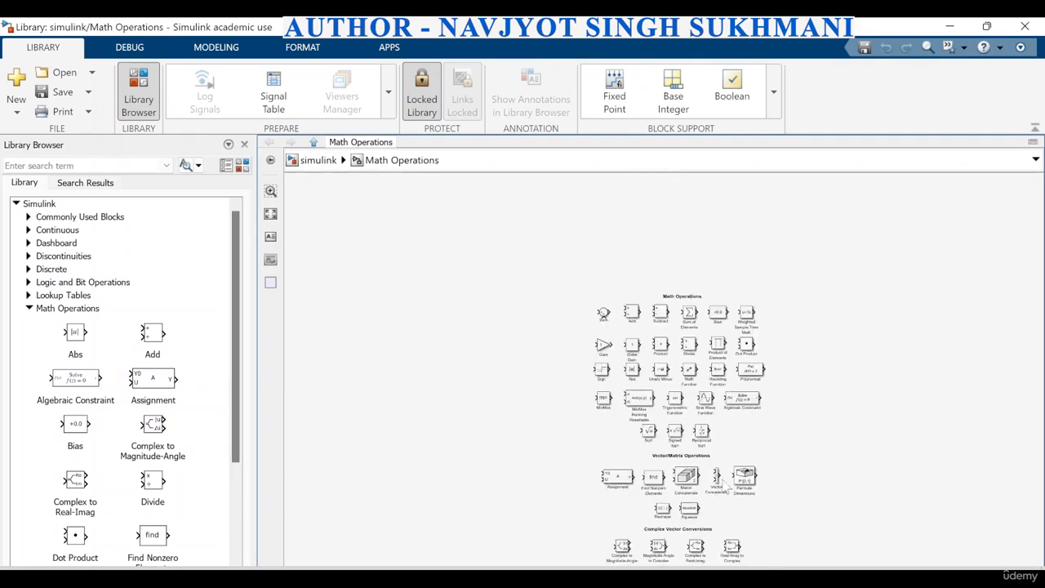
scroll(710, 529, up, 2)
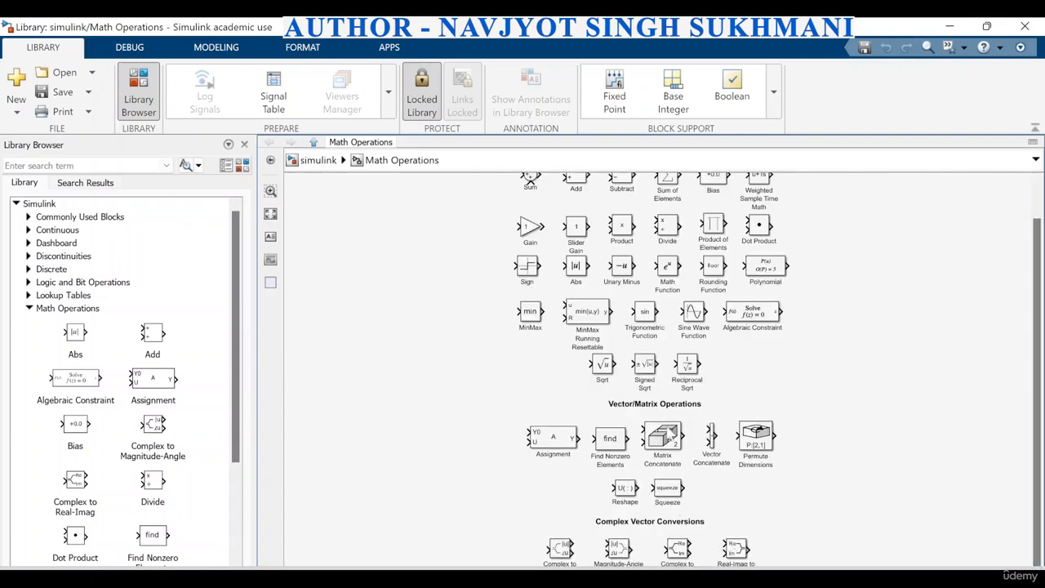